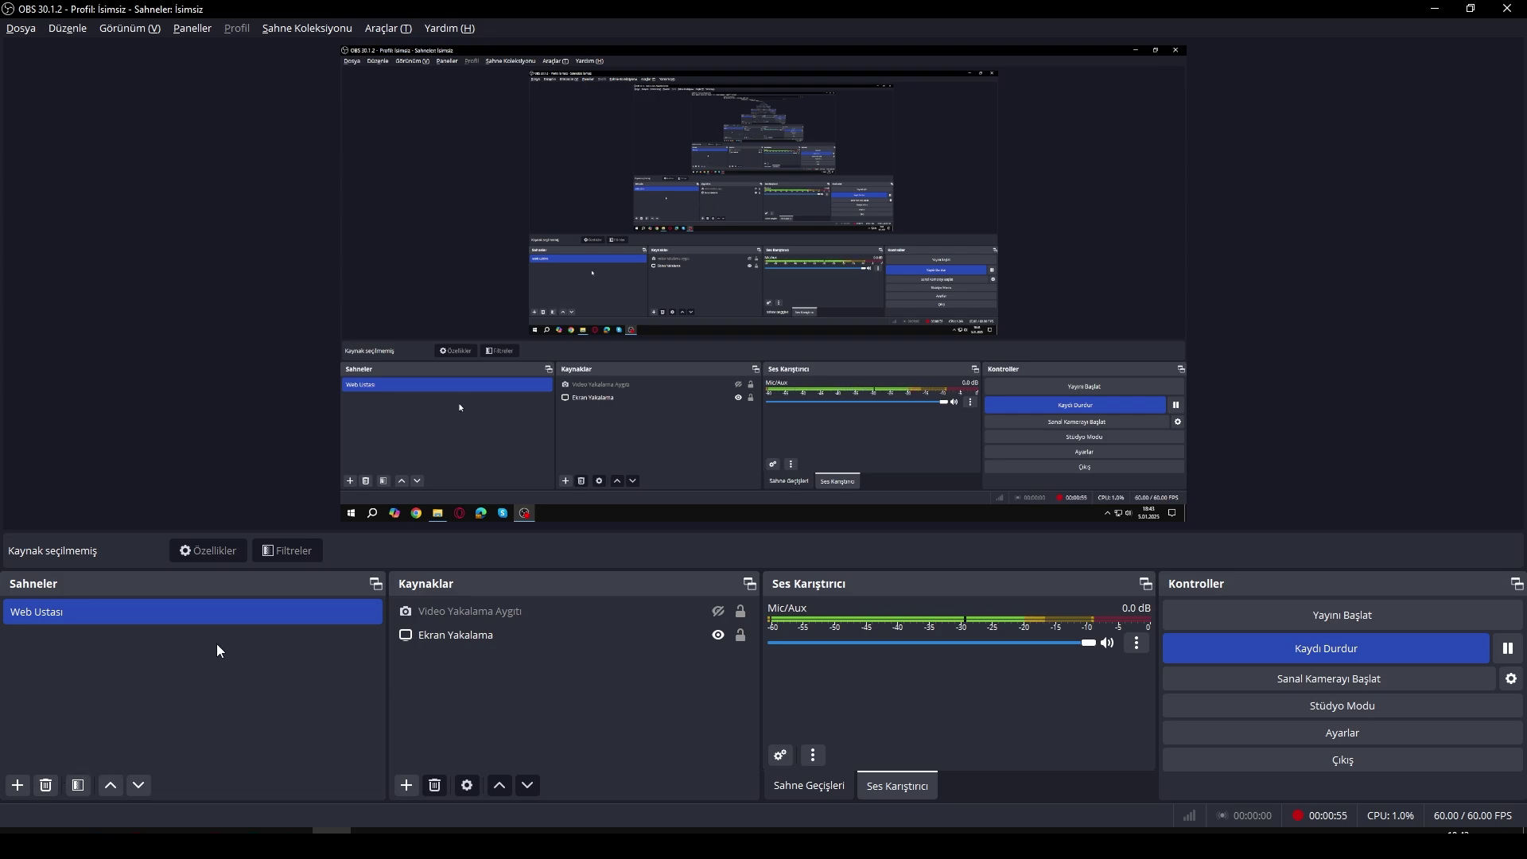
pyautogui.click(407, 787)
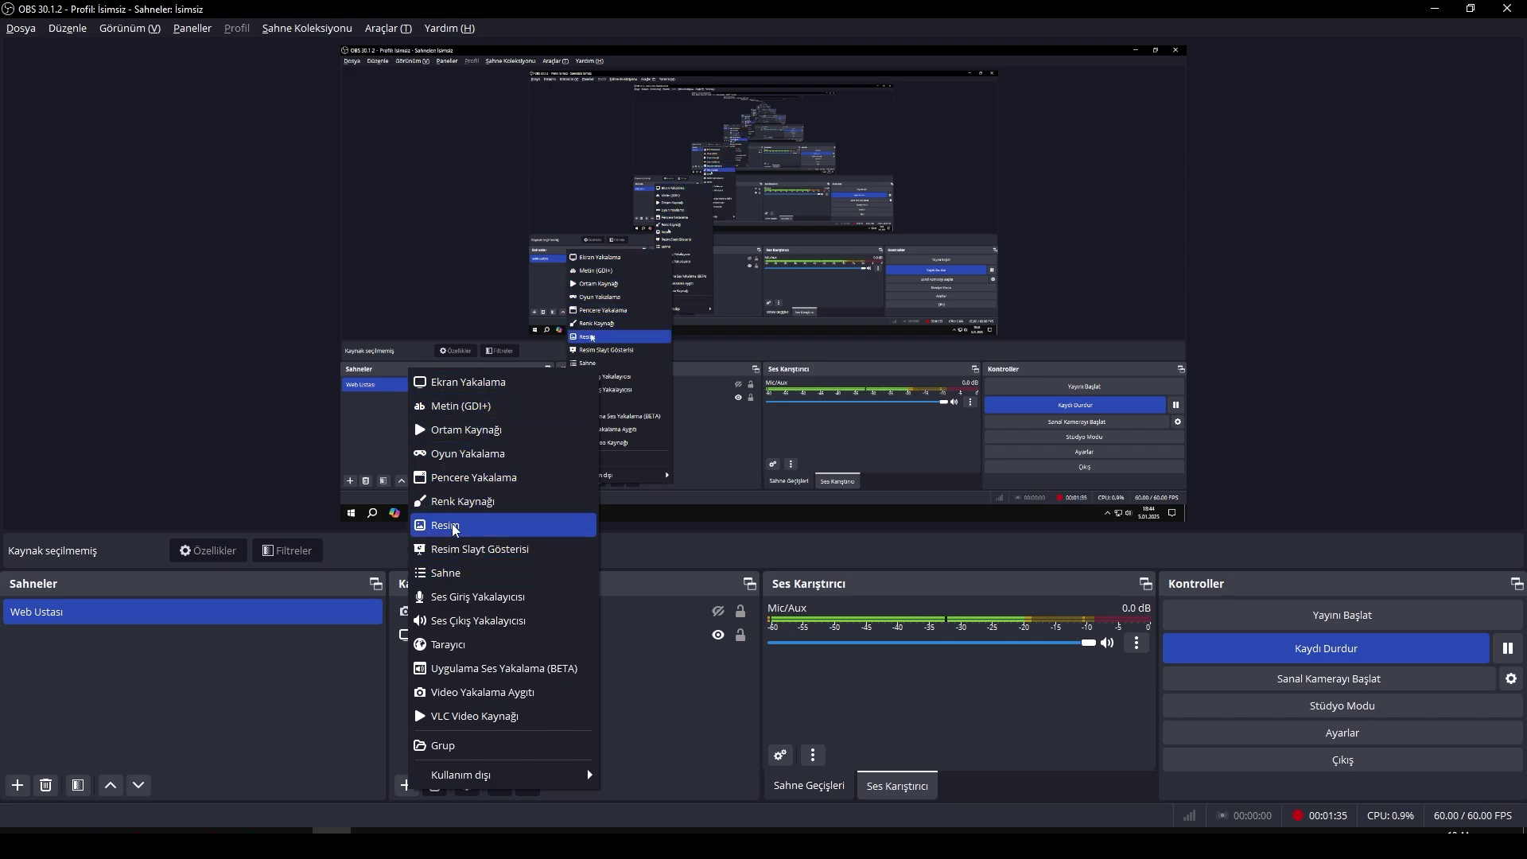
pyautogui.click(692, 714)
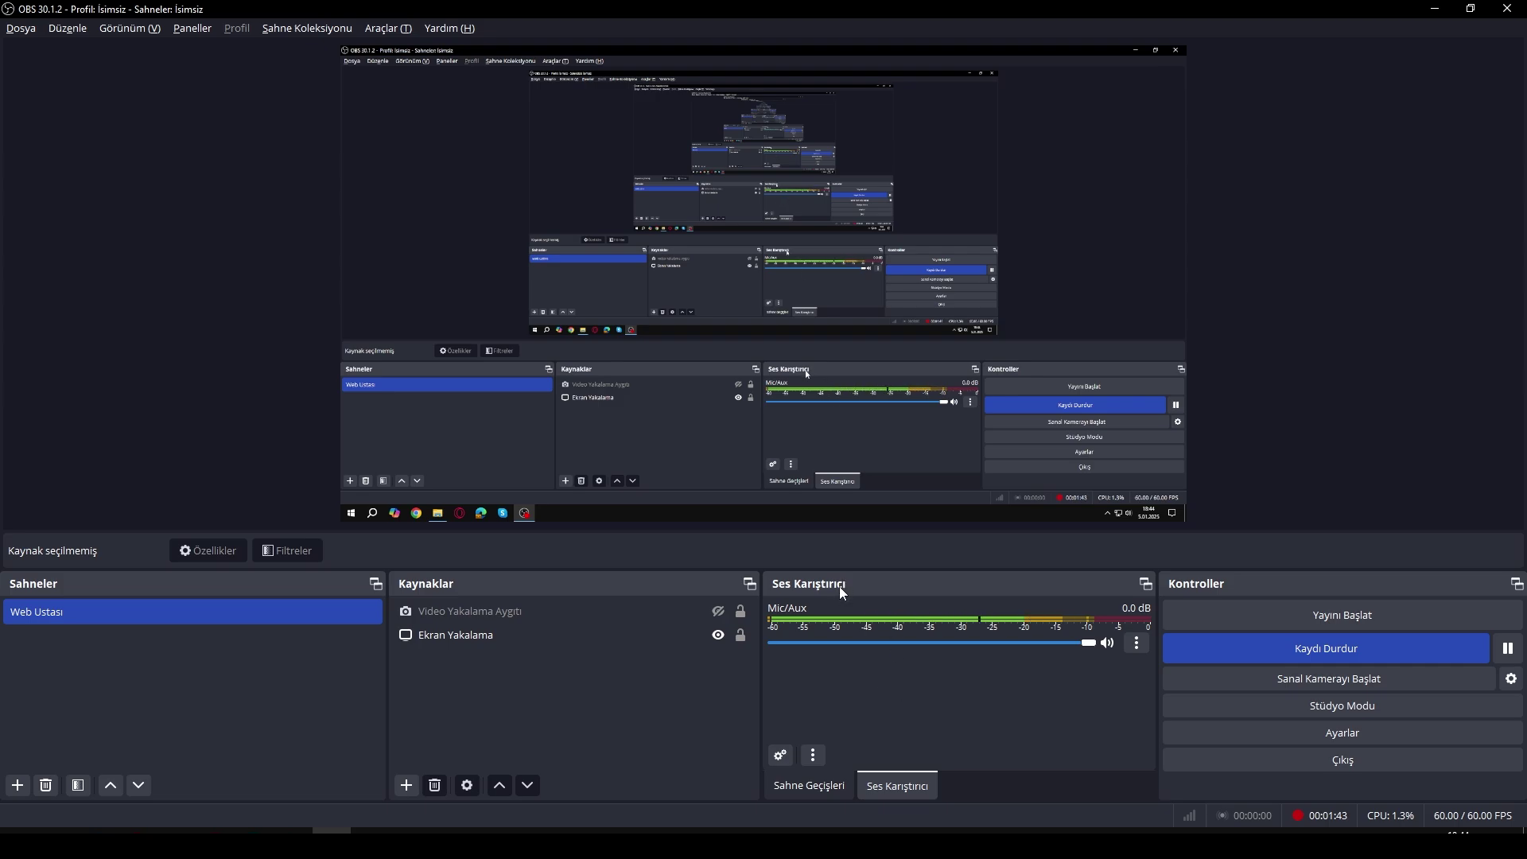
# Open the Mic/Aux audio filters and examine the method options of the Gürültü Bastırma filter.
pyautogui.click(1138, 641)
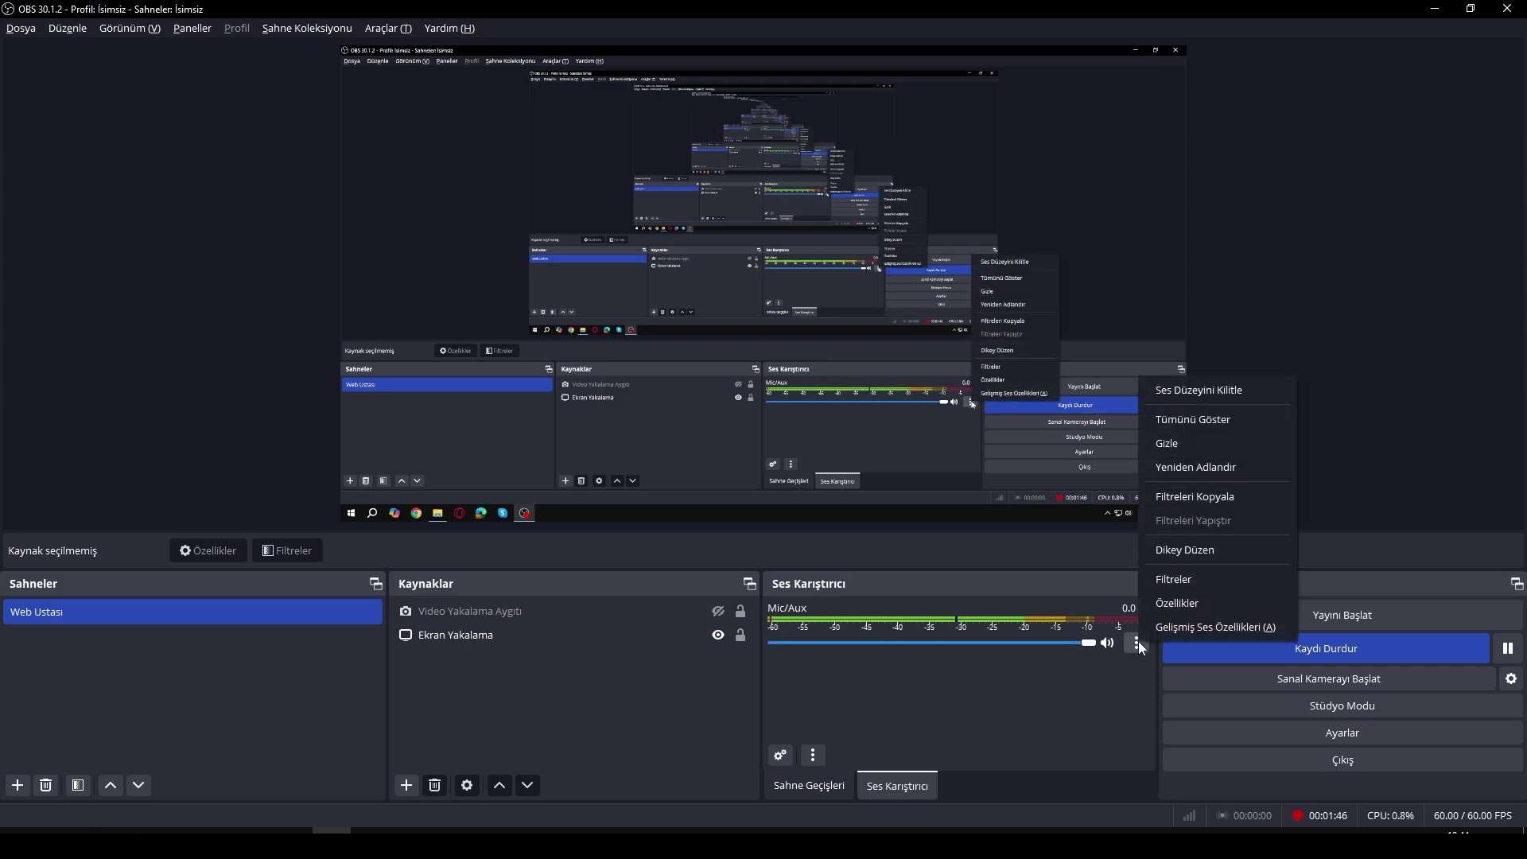
pyautogui.click(1242, 584)
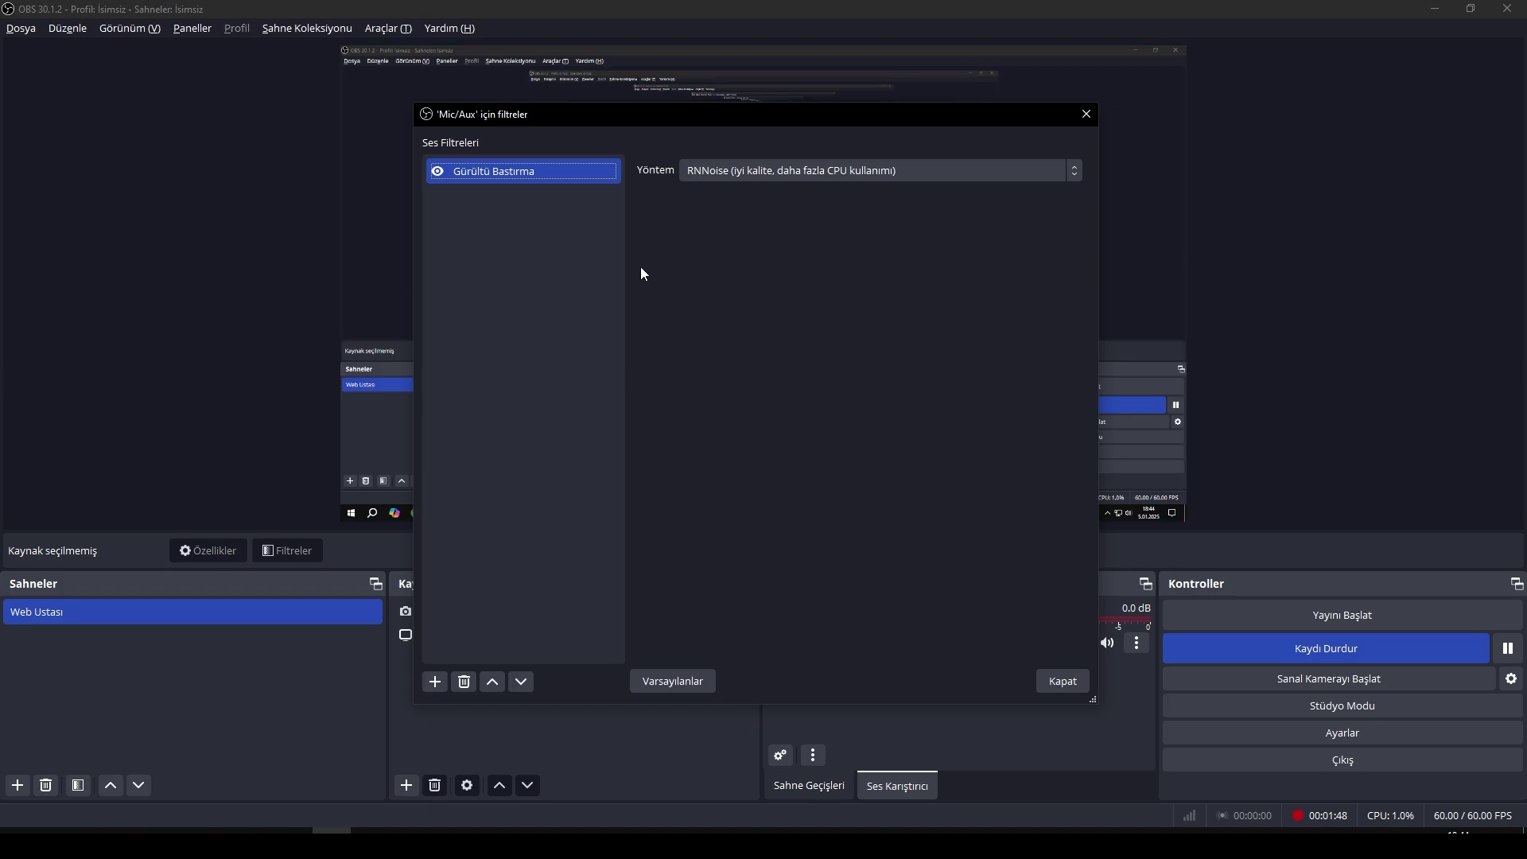
pyautogui.moveTo(605, 118); pyautogui.dragTo(929, 210)
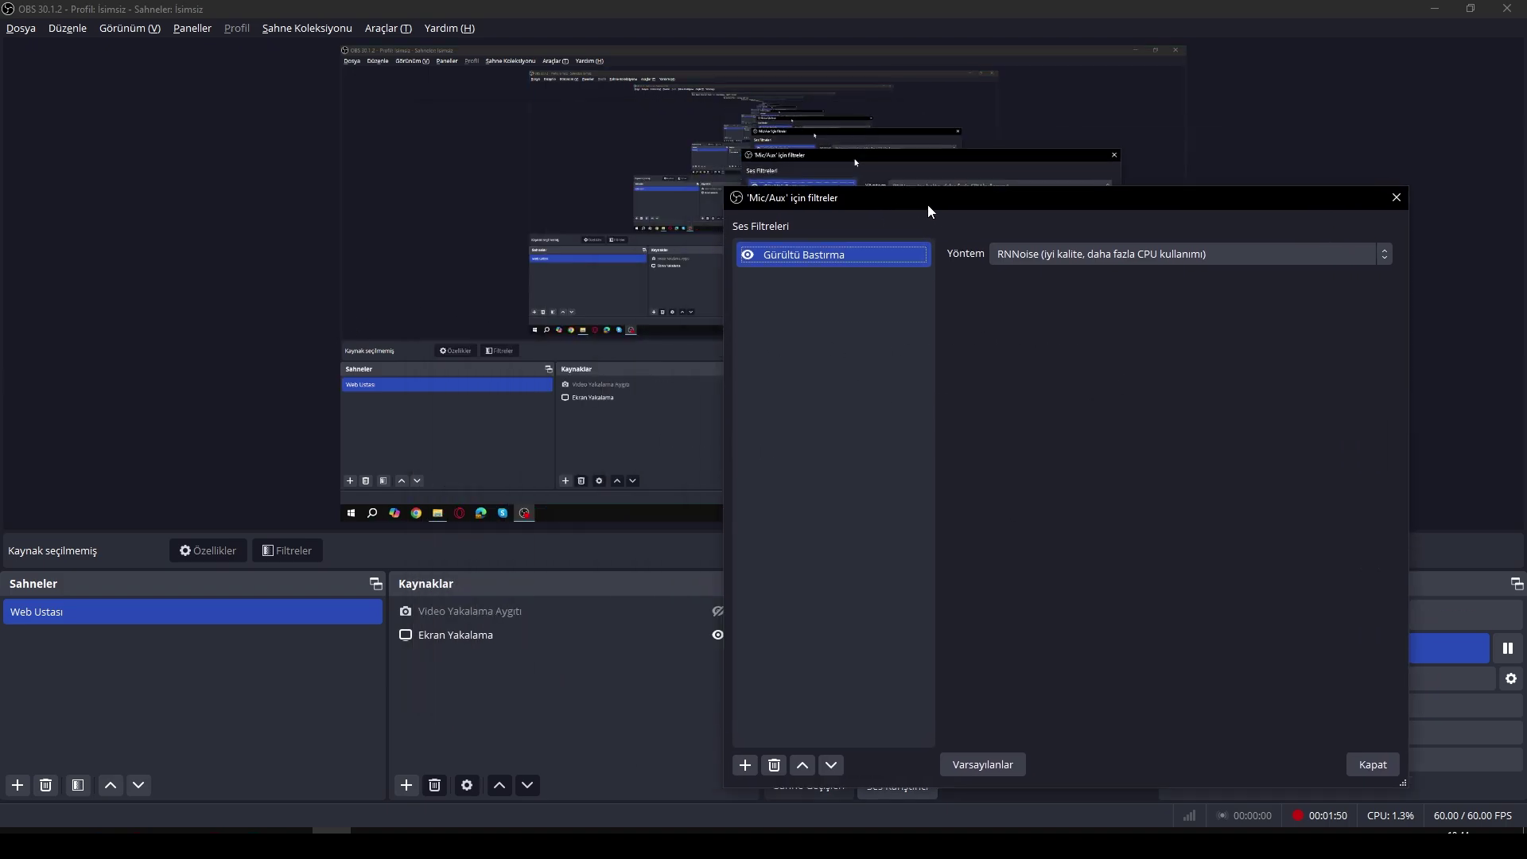
pyautogui.click(749, 765)
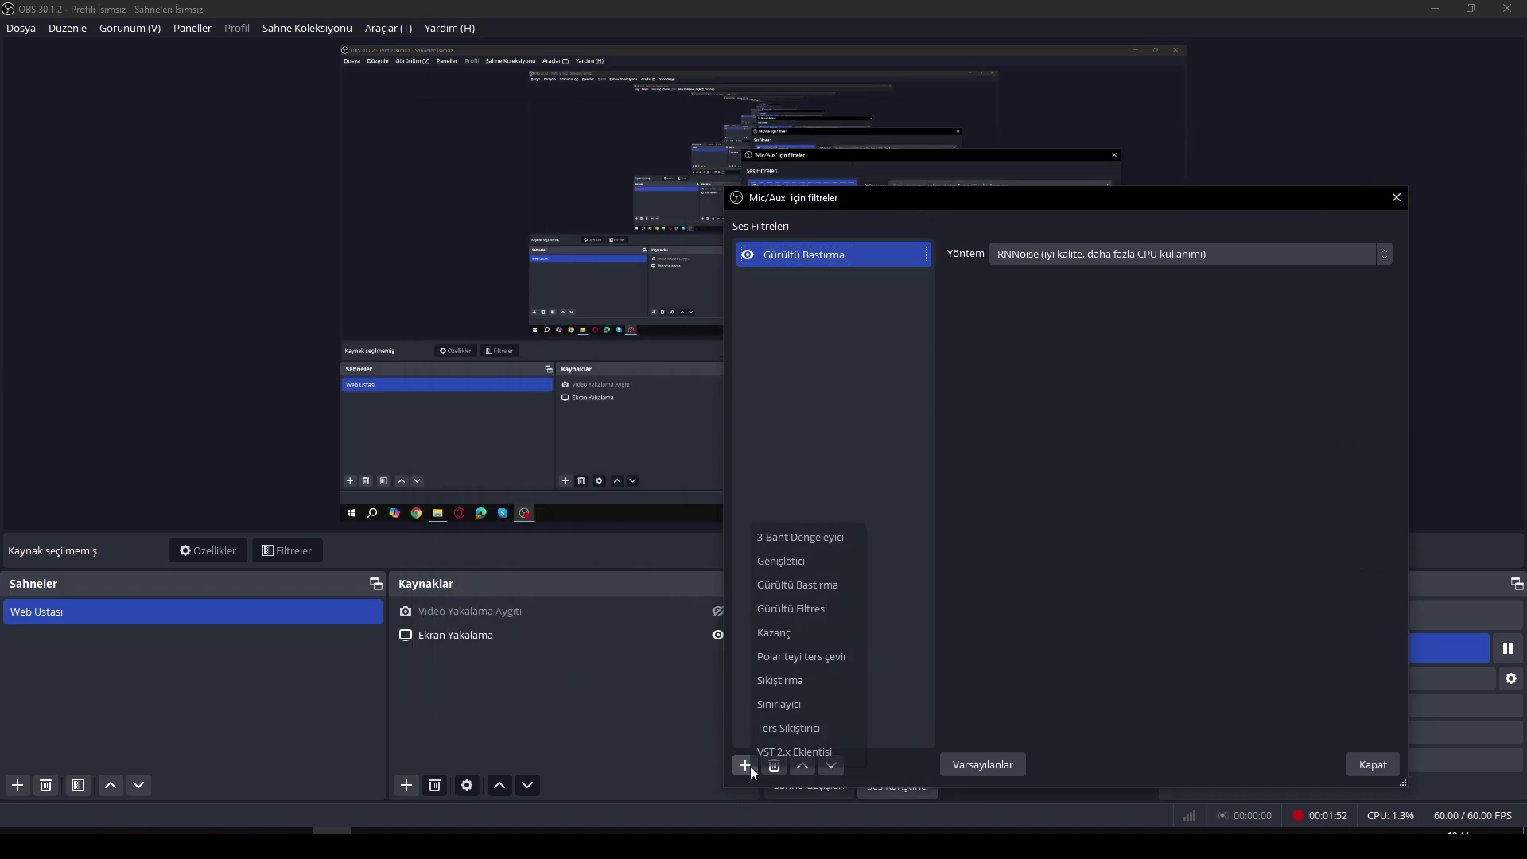
pyautogui.click(890, 372)
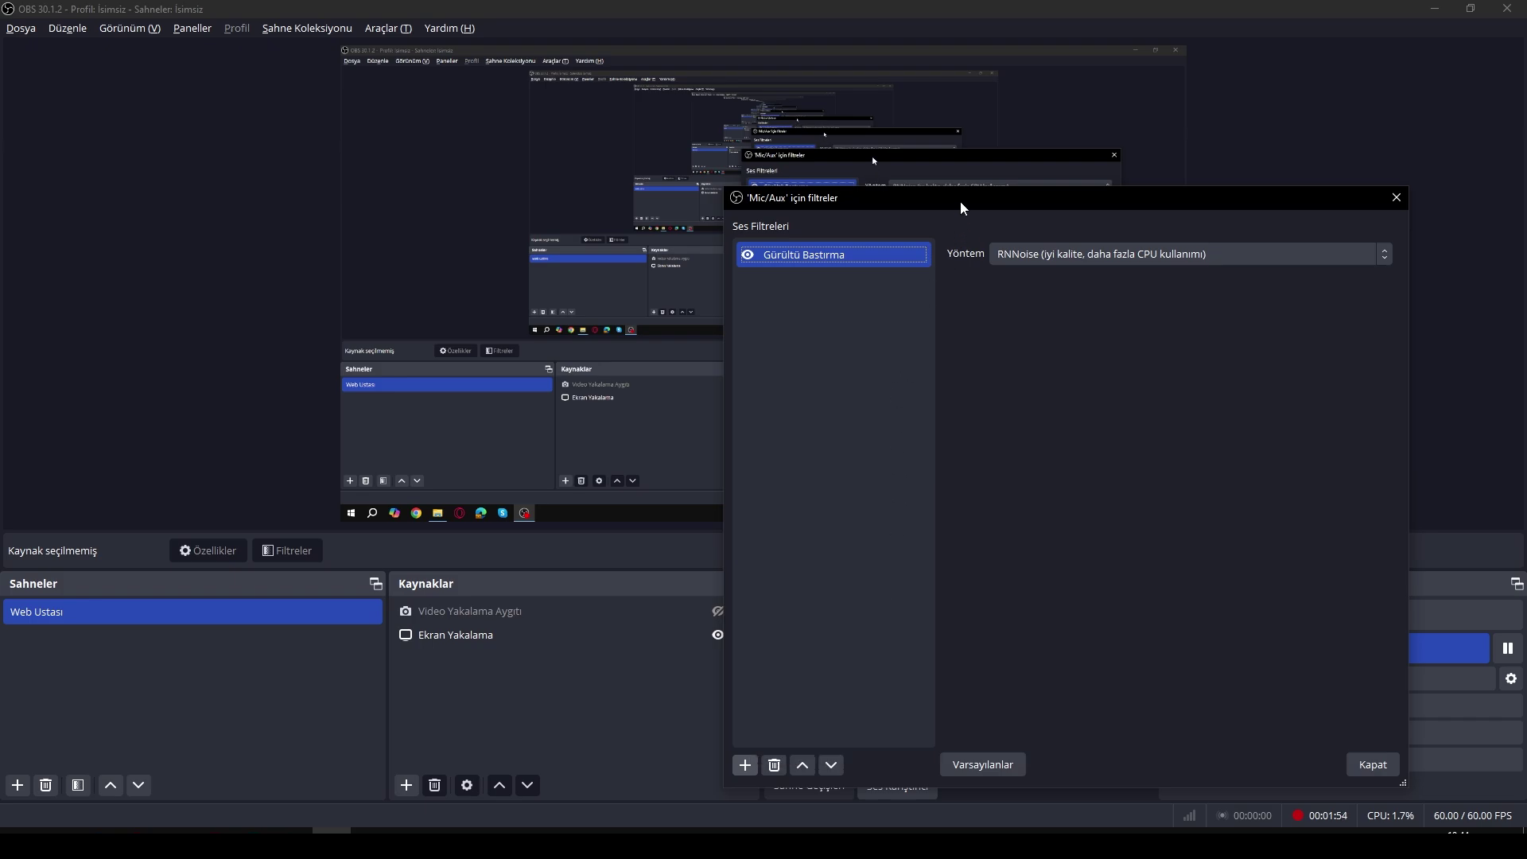
pyautogui.moveTo(960, 203); pyautogui.dragTo(919, 236)
pyautogui.click(1013, 285)
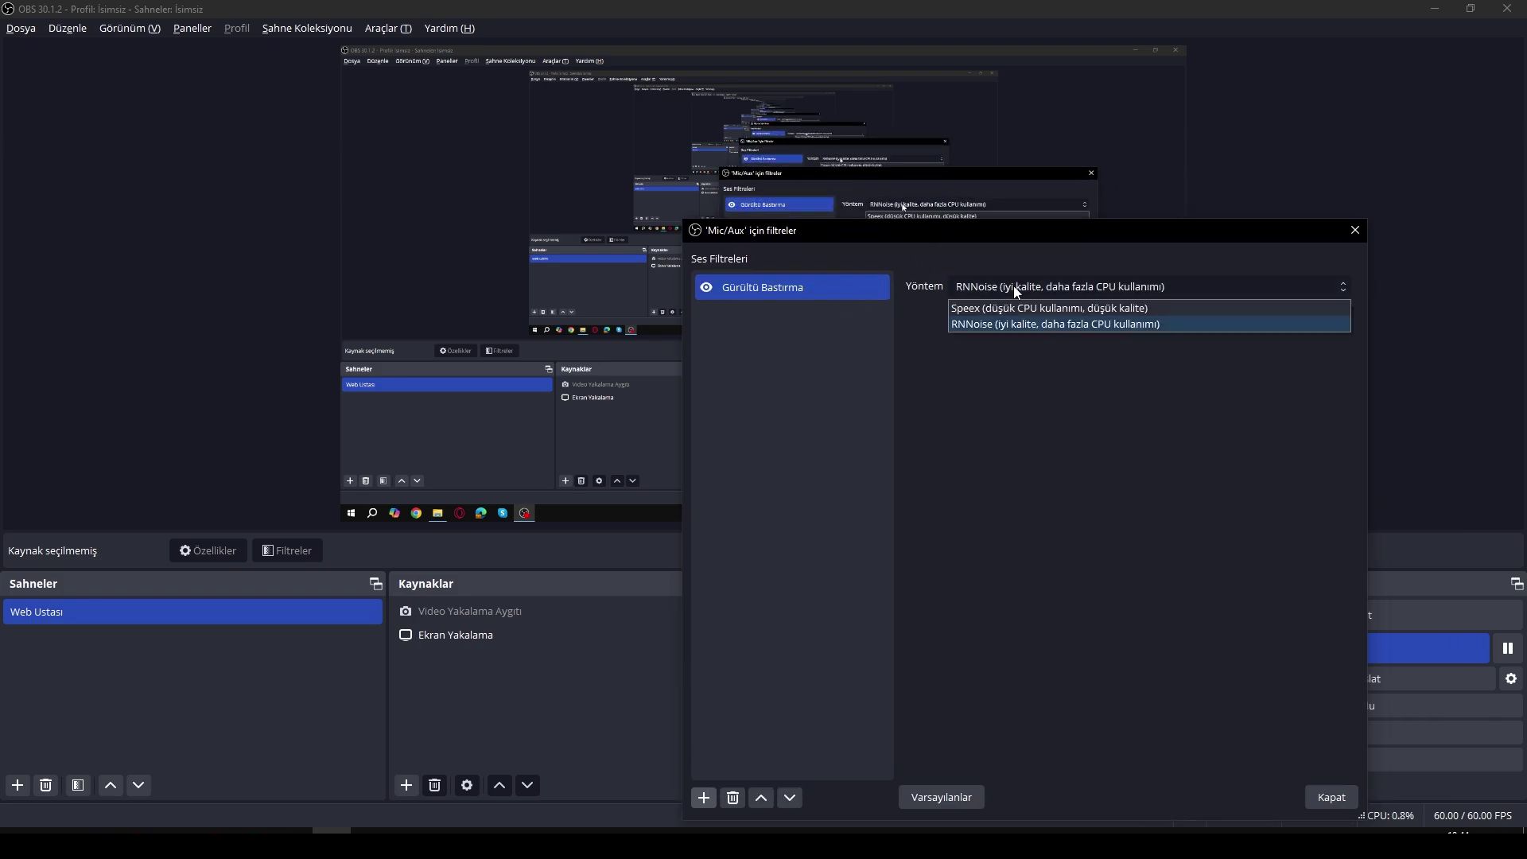
pyautogui.click(1013, 284)
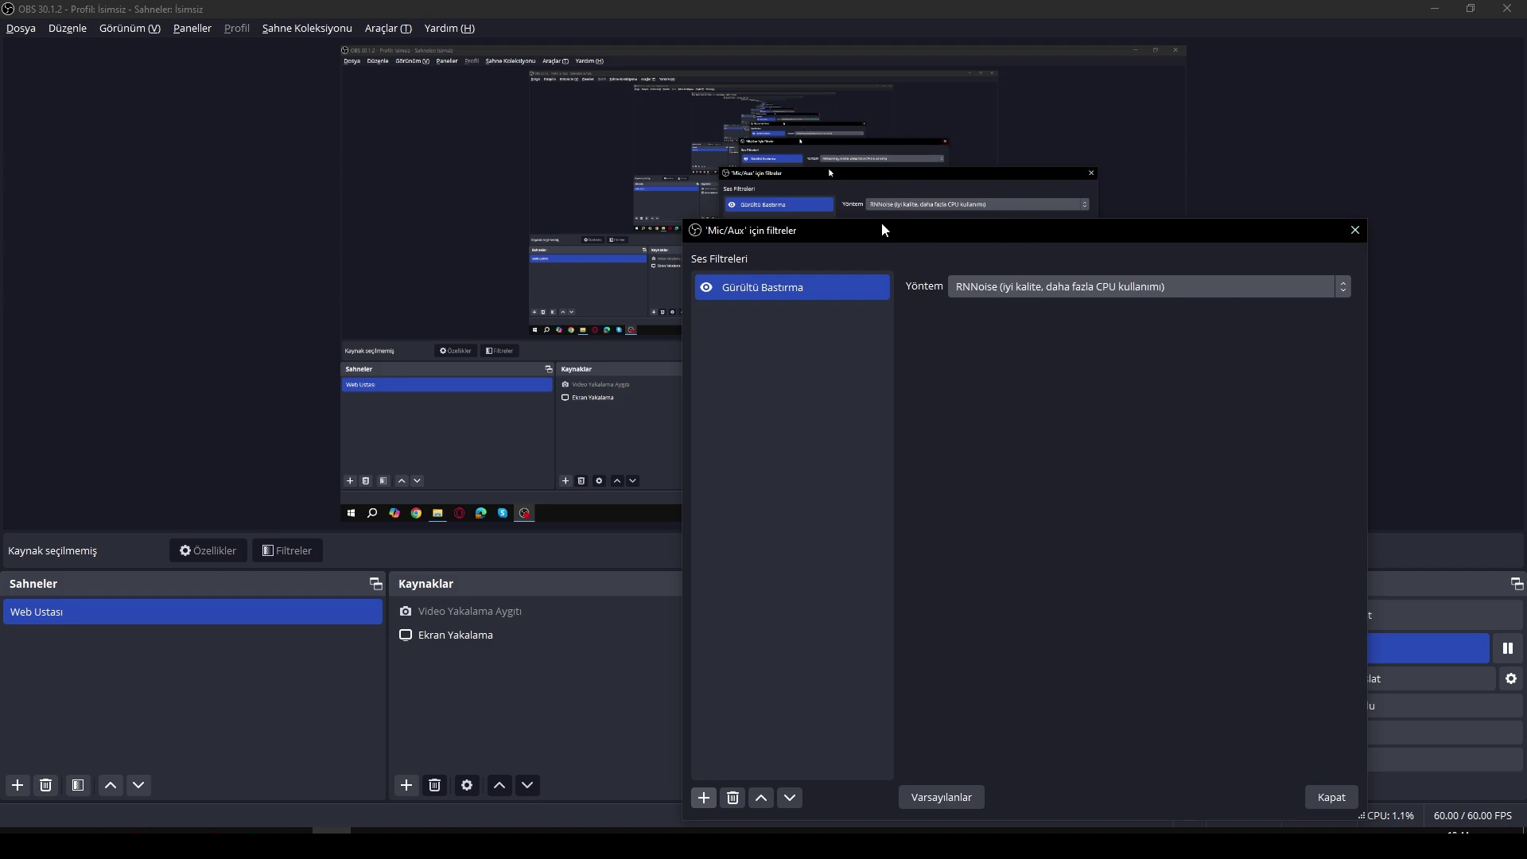
pyautogui.moveTo(886, 228); pyautogui.dragTo(742, 173)
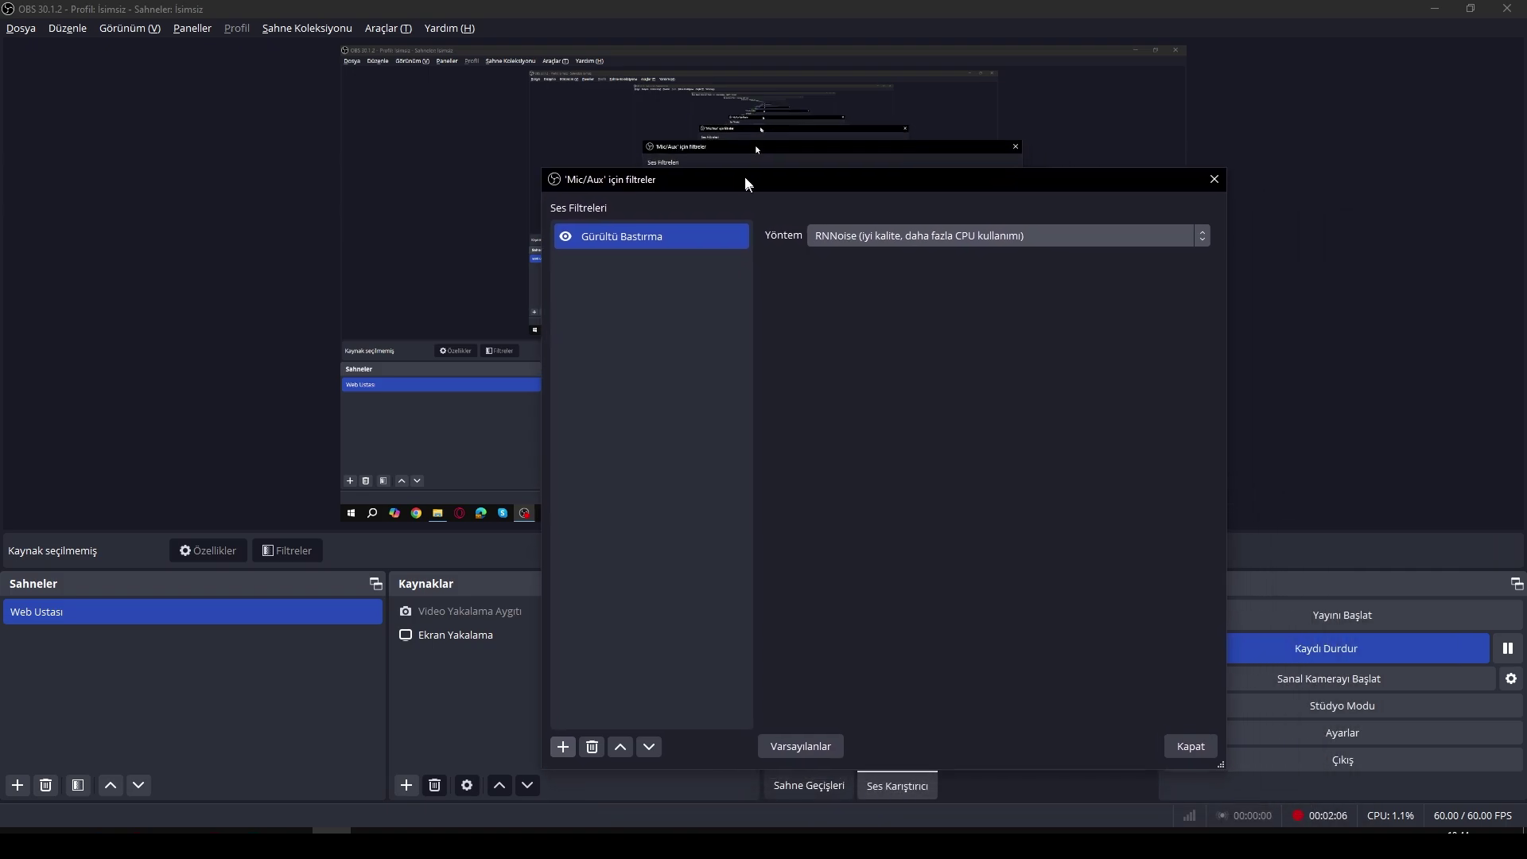
# Add a Gürültü Filtresi filter to the Mic/Aux audio source.
pyautogui.click(558, 741)
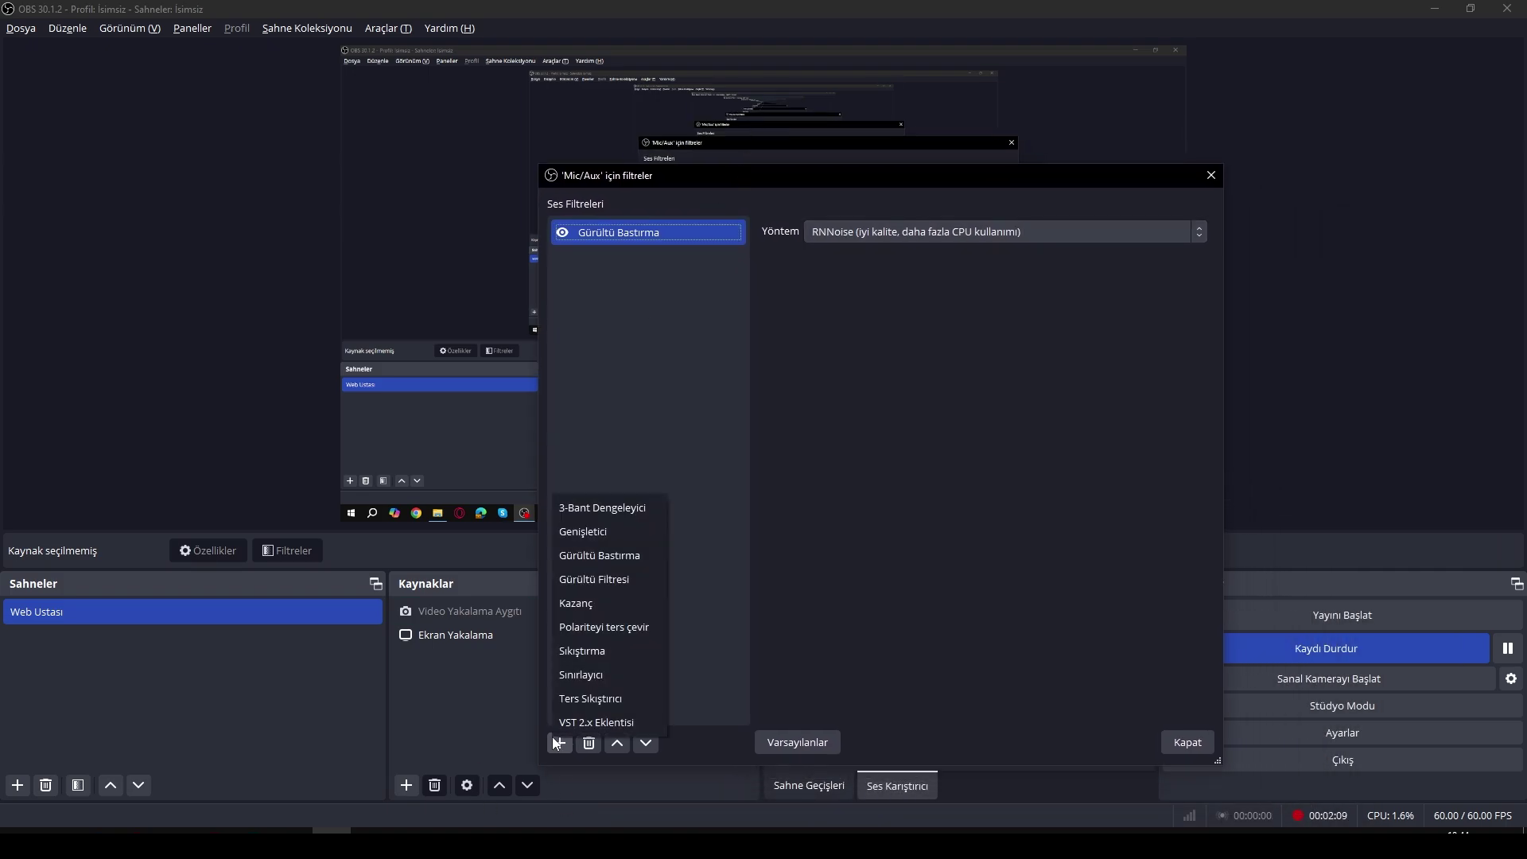
pyautogui.click(623, 581)
pyautogui.click(856, 501)
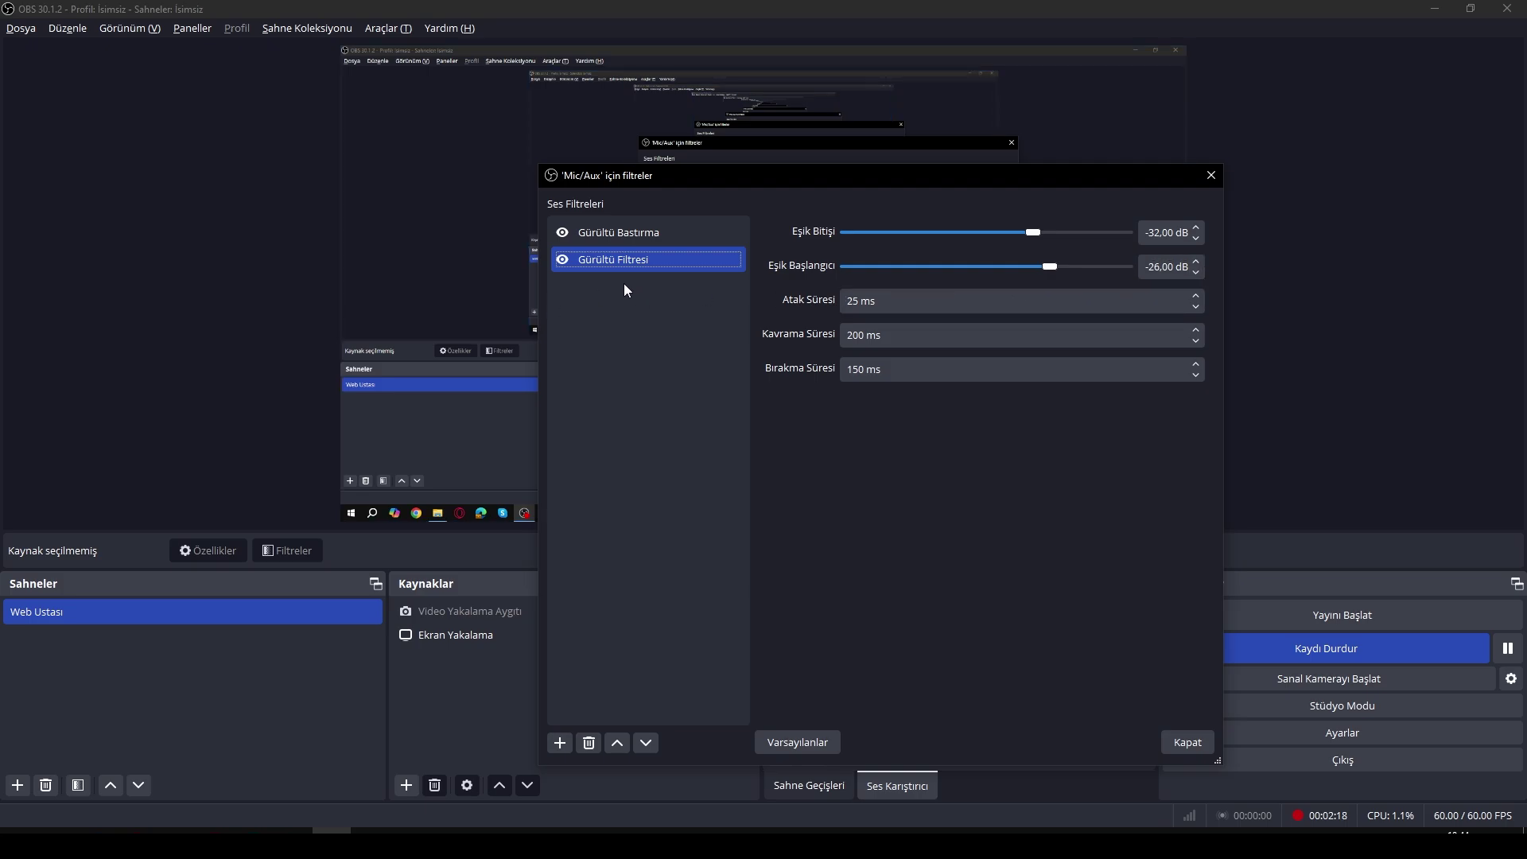
# Delete the Gürültü Filtresi filter from Mic/Aux and close the filters window.
pyautogui.click(563, 261)
pyautogui.click(589, 742)
pyautogui.click(957, 482)
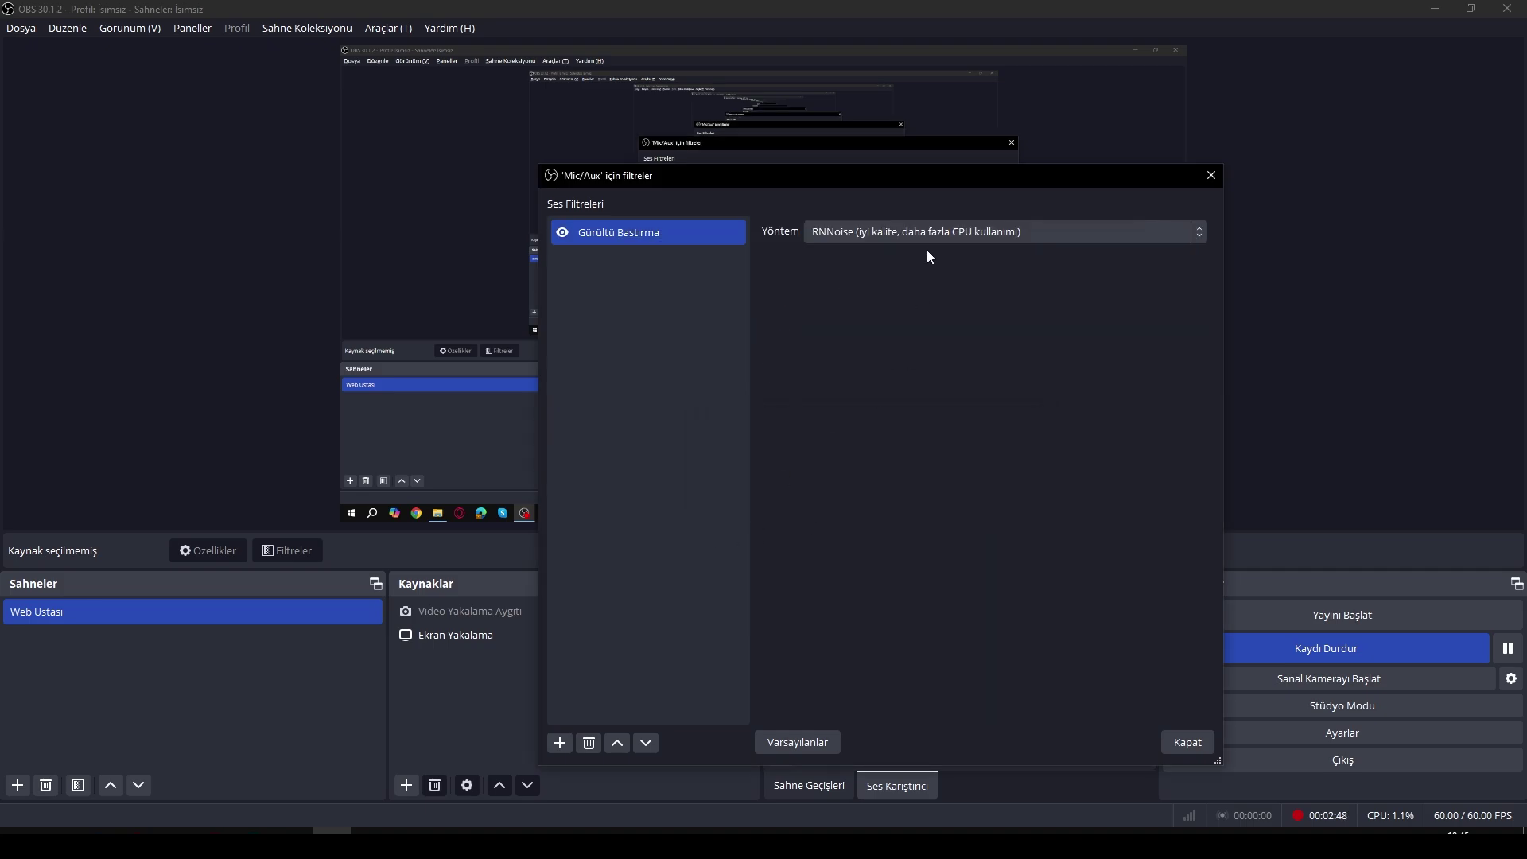
pyautogui.moveTo(976, 178); pyautogui.dragTo(687, 296)
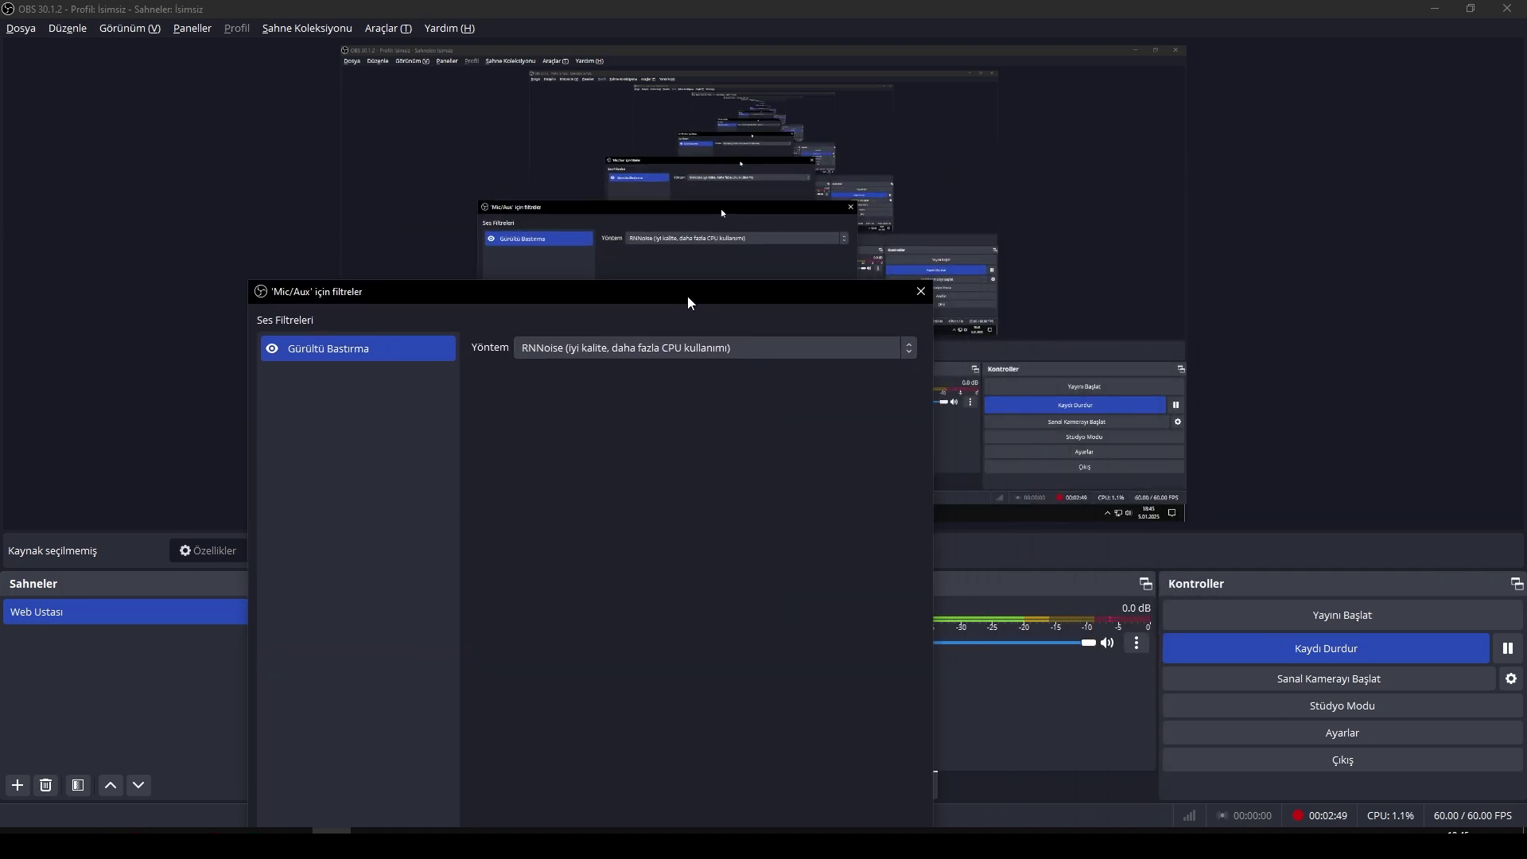
pyautogui.click(923, 296)
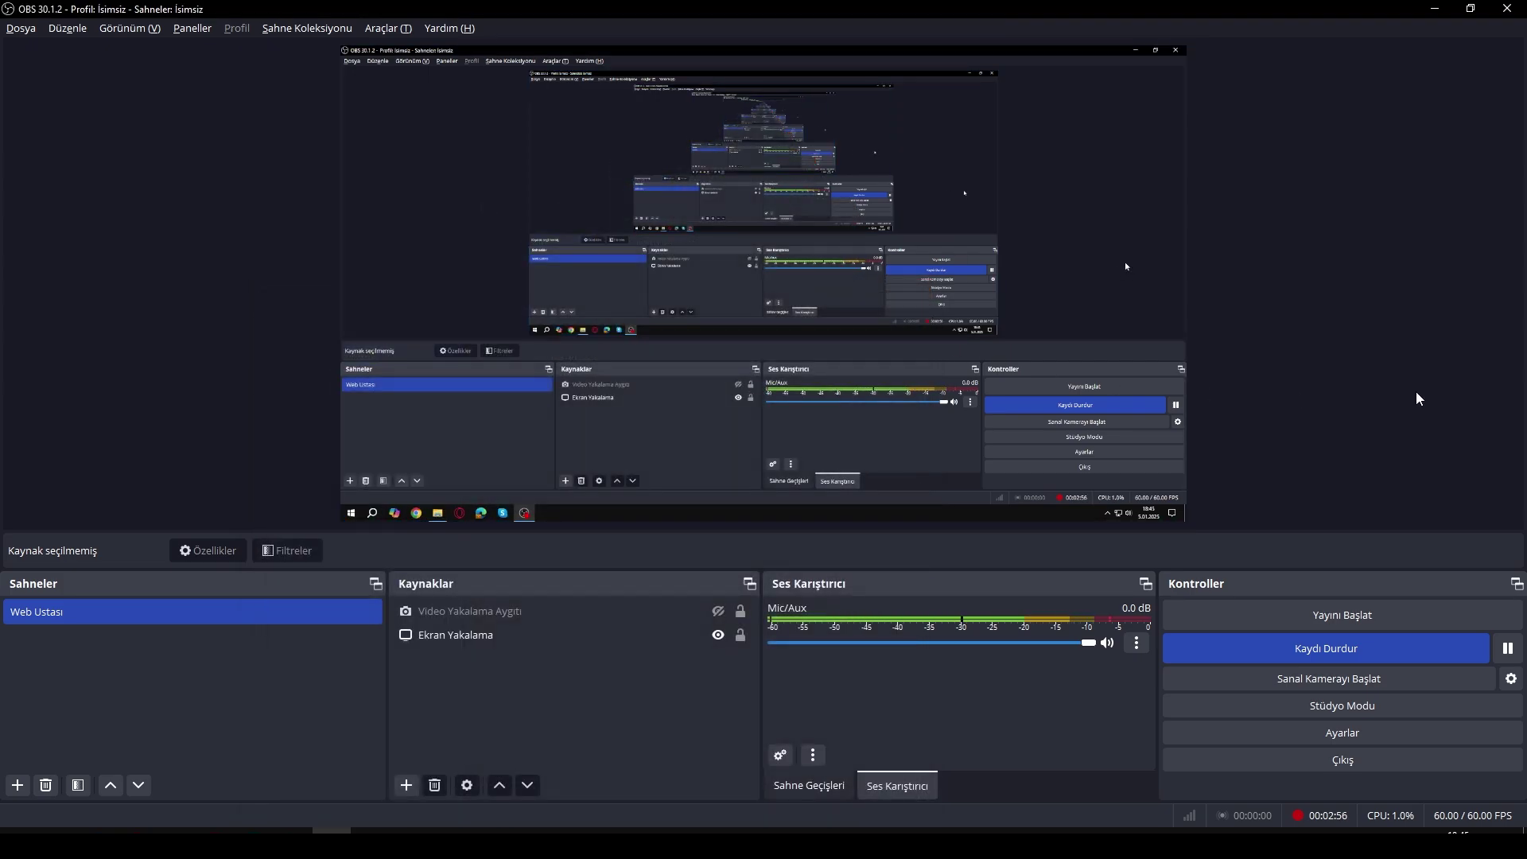
# Open the settings and review the video resolution and FPS values.
pyautogui.click(1359, 730)
pyautogui.moveTo(703, 123); pyautogui.dragTo(854, 165)
pyautogui.click(617, 302)
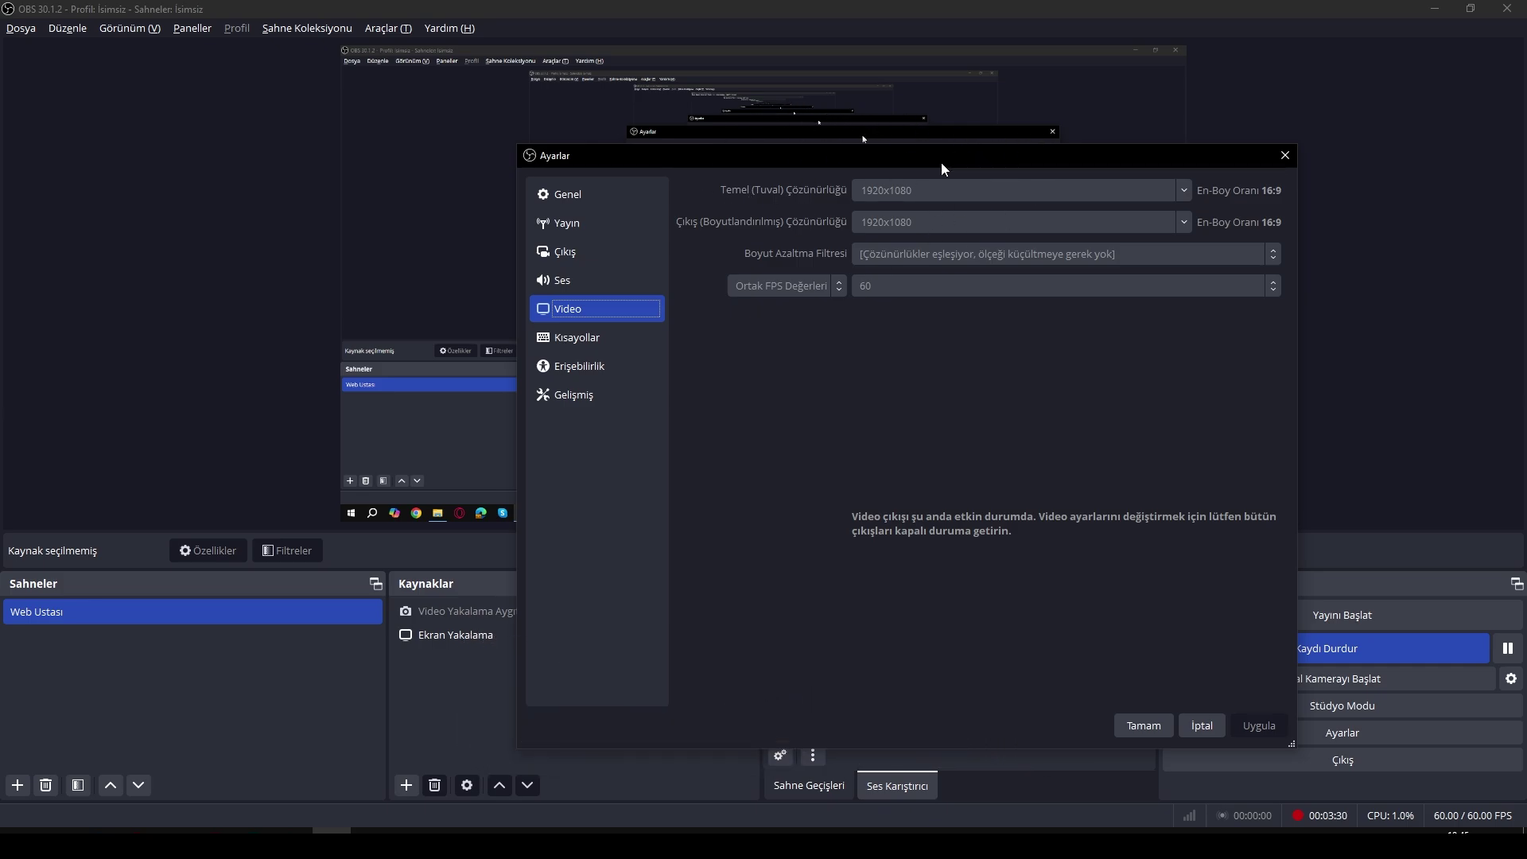
pyautogui.moveTo(942, 162); pyautogui.dragTo(916, 141)
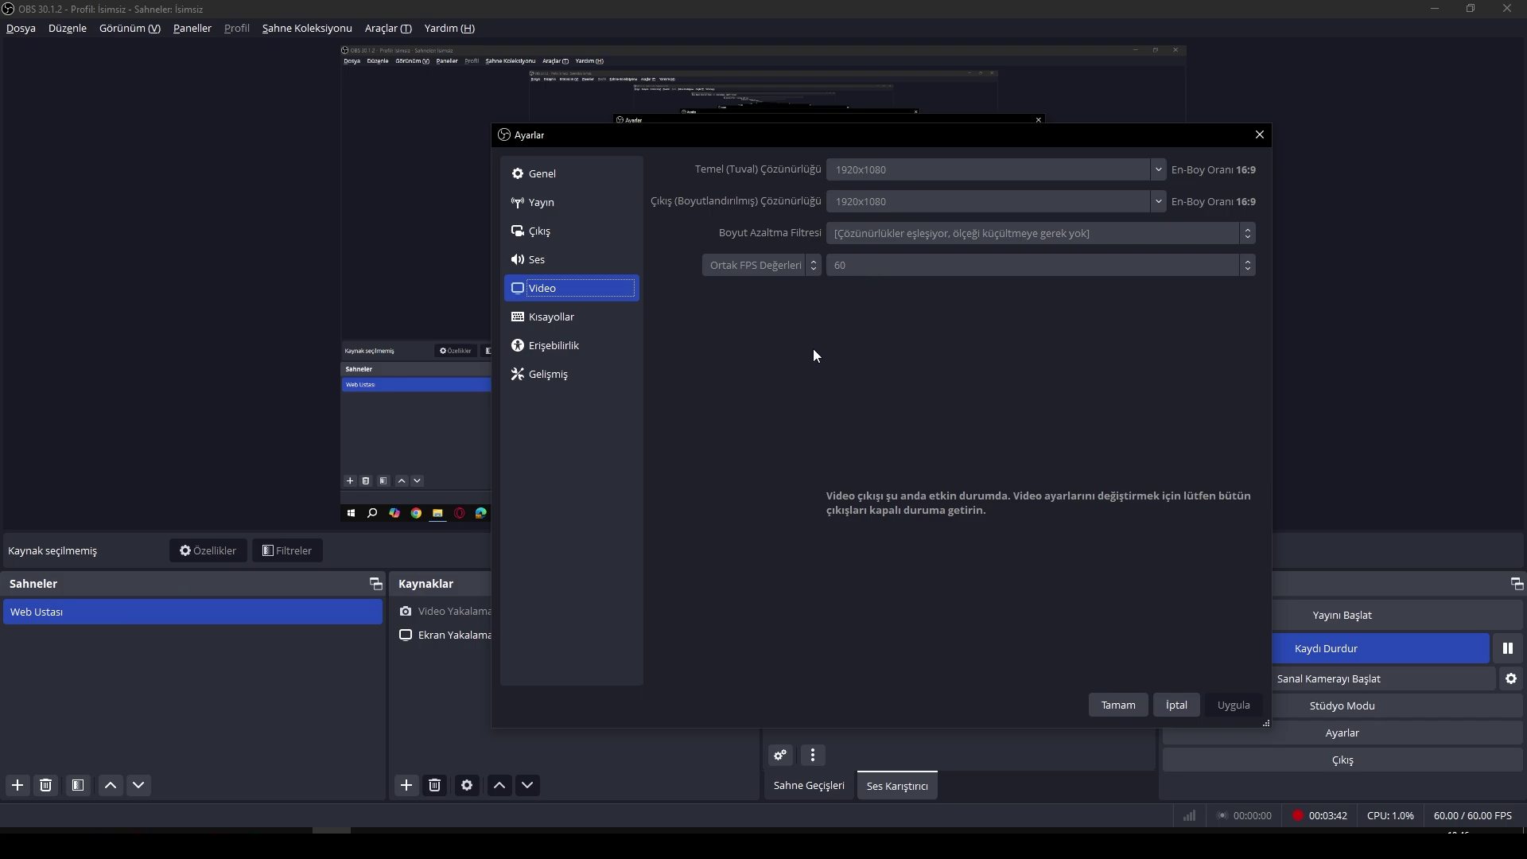
# Review the recording output settings and the automatic mp4 remux option in the advanced settings, returning to the recording settings.
pyautogui.click(573, 238)
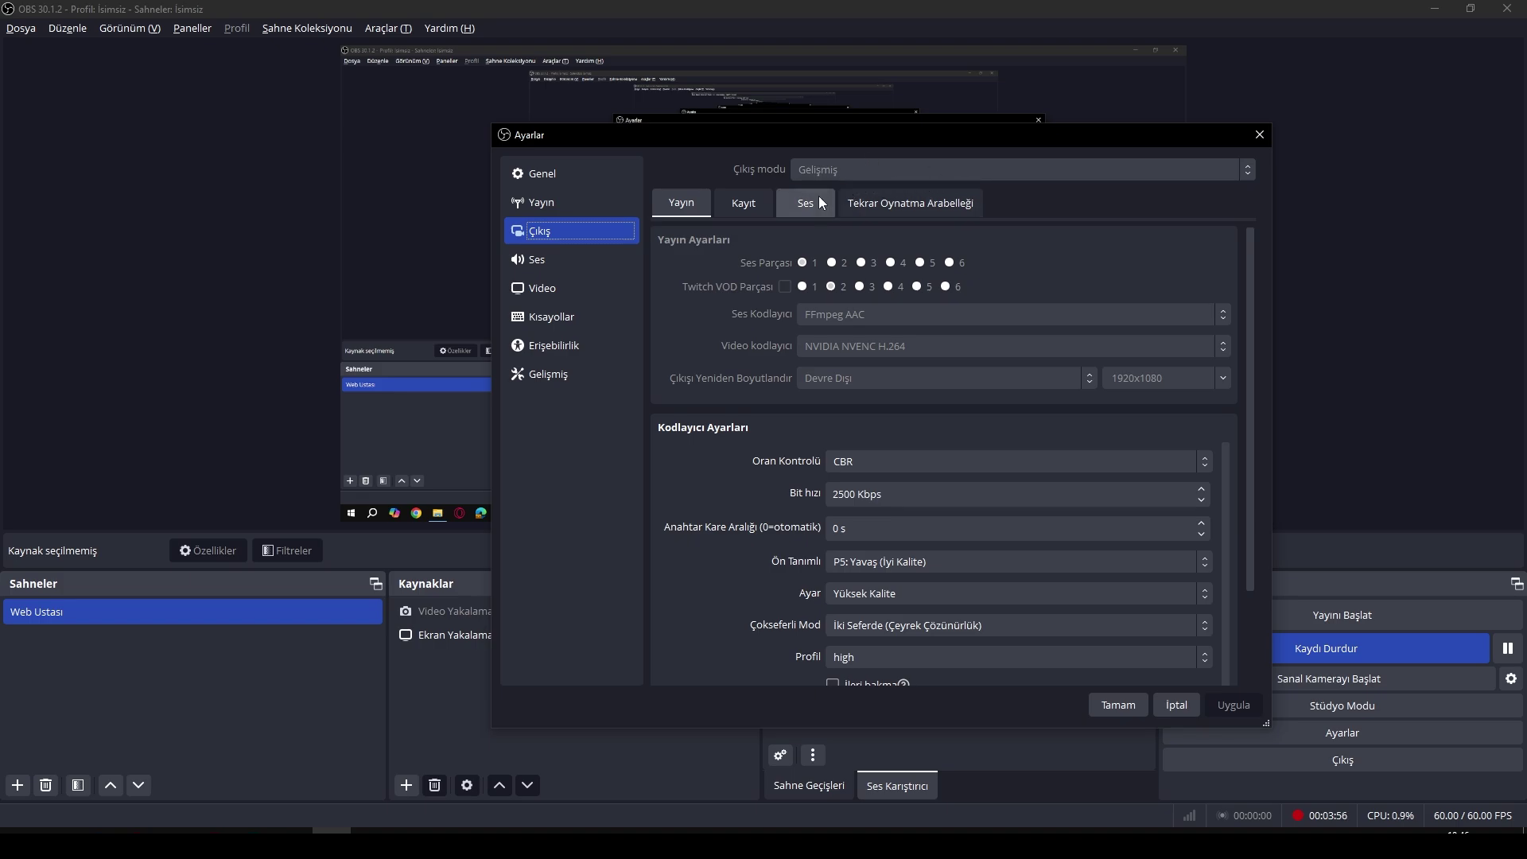
pyautogui.moveTo(883, 143); pyautogui.dragTo(765, 155)
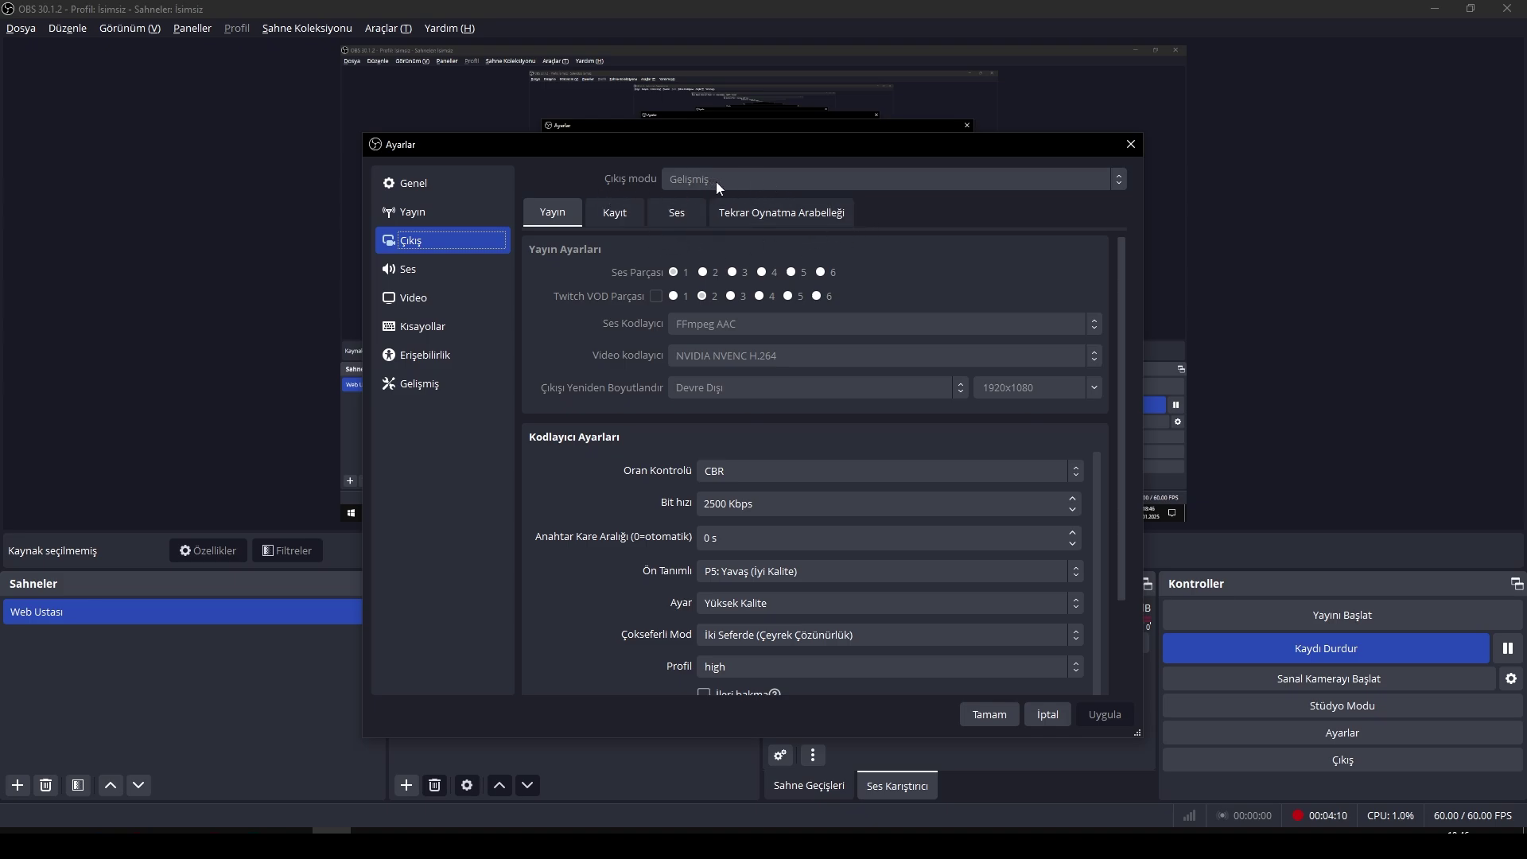
pyautogui.click(602, 213)
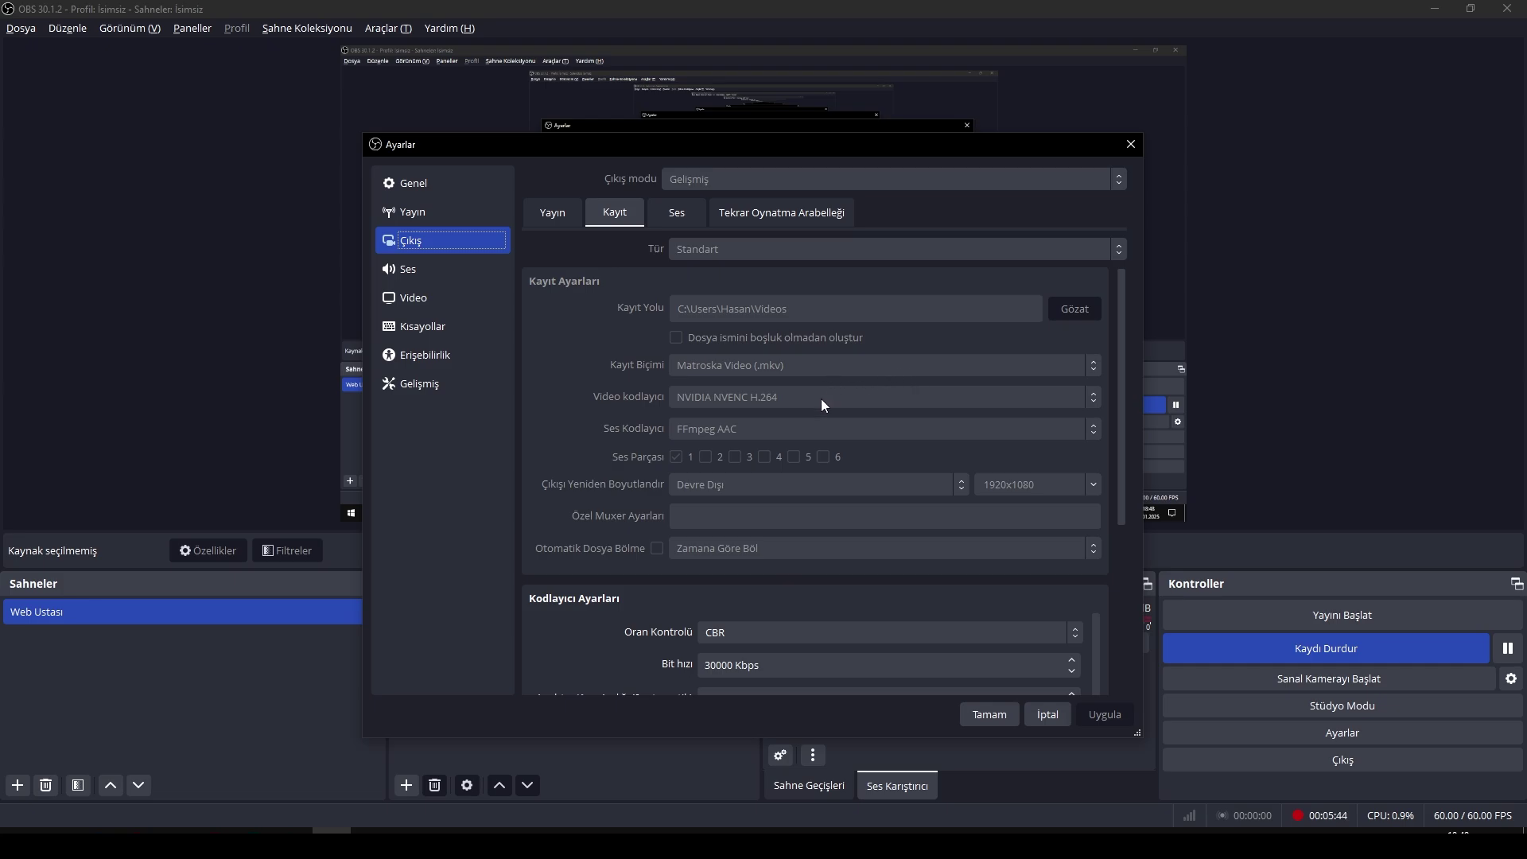
pyautogui.click(422, 389)
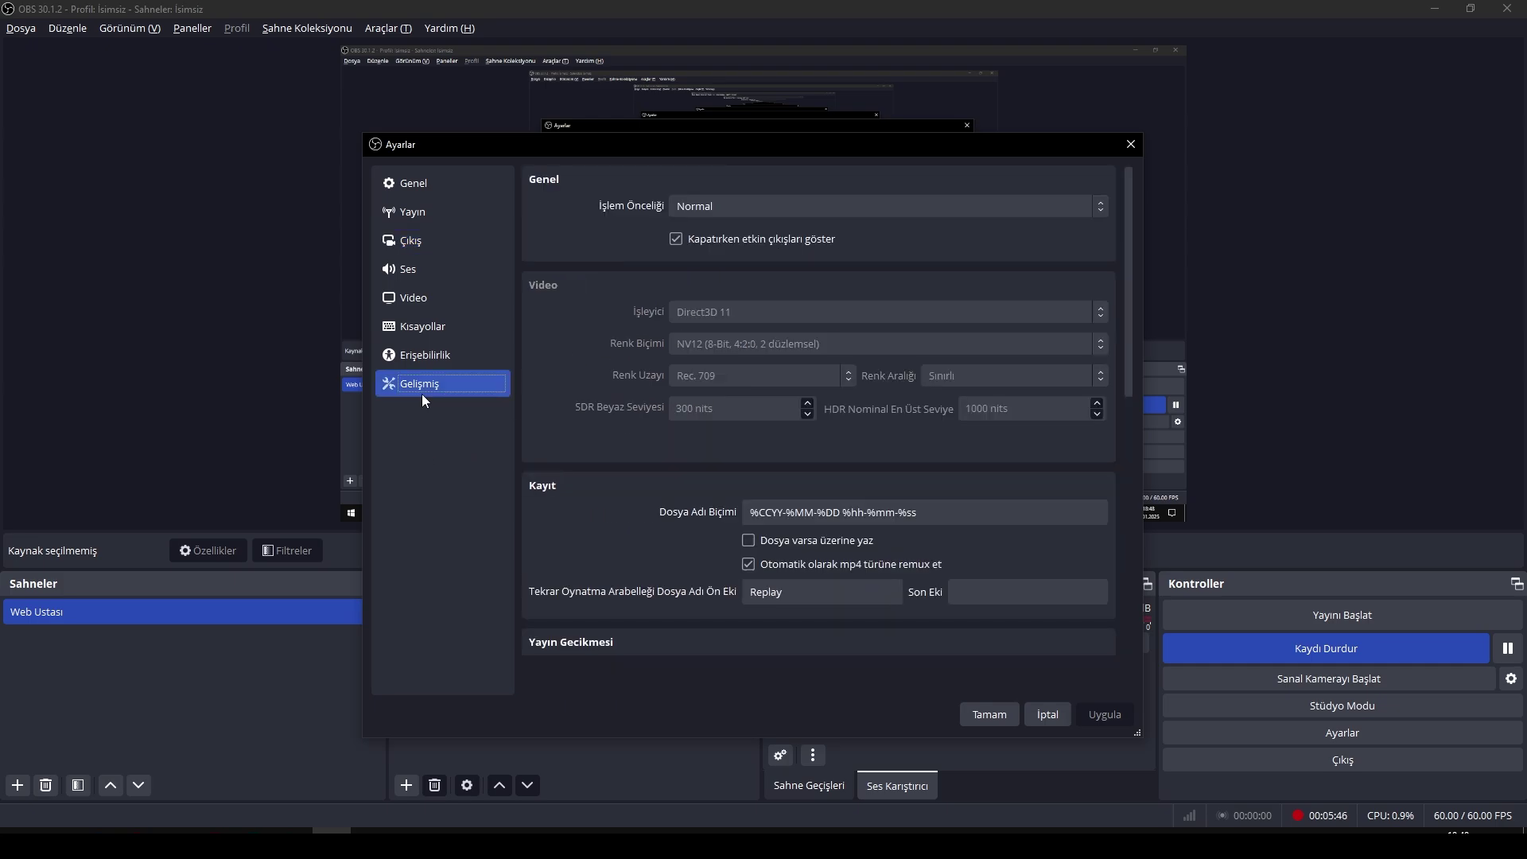
pyautogui.scroll(-1, 700, 459)
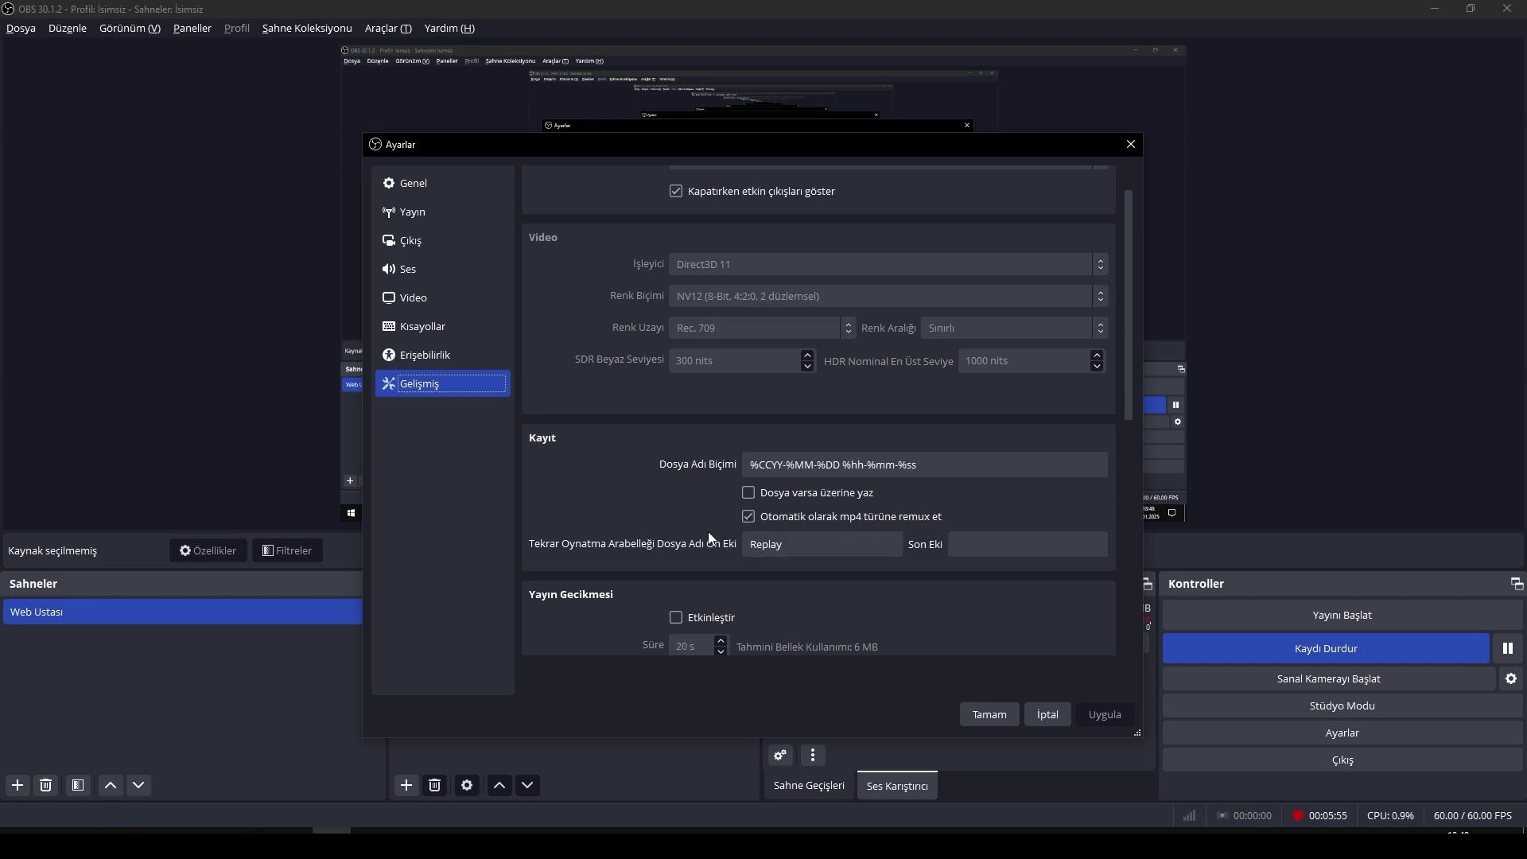
pyautogui.click(433, 311)
pyautogui.click(437, 243)
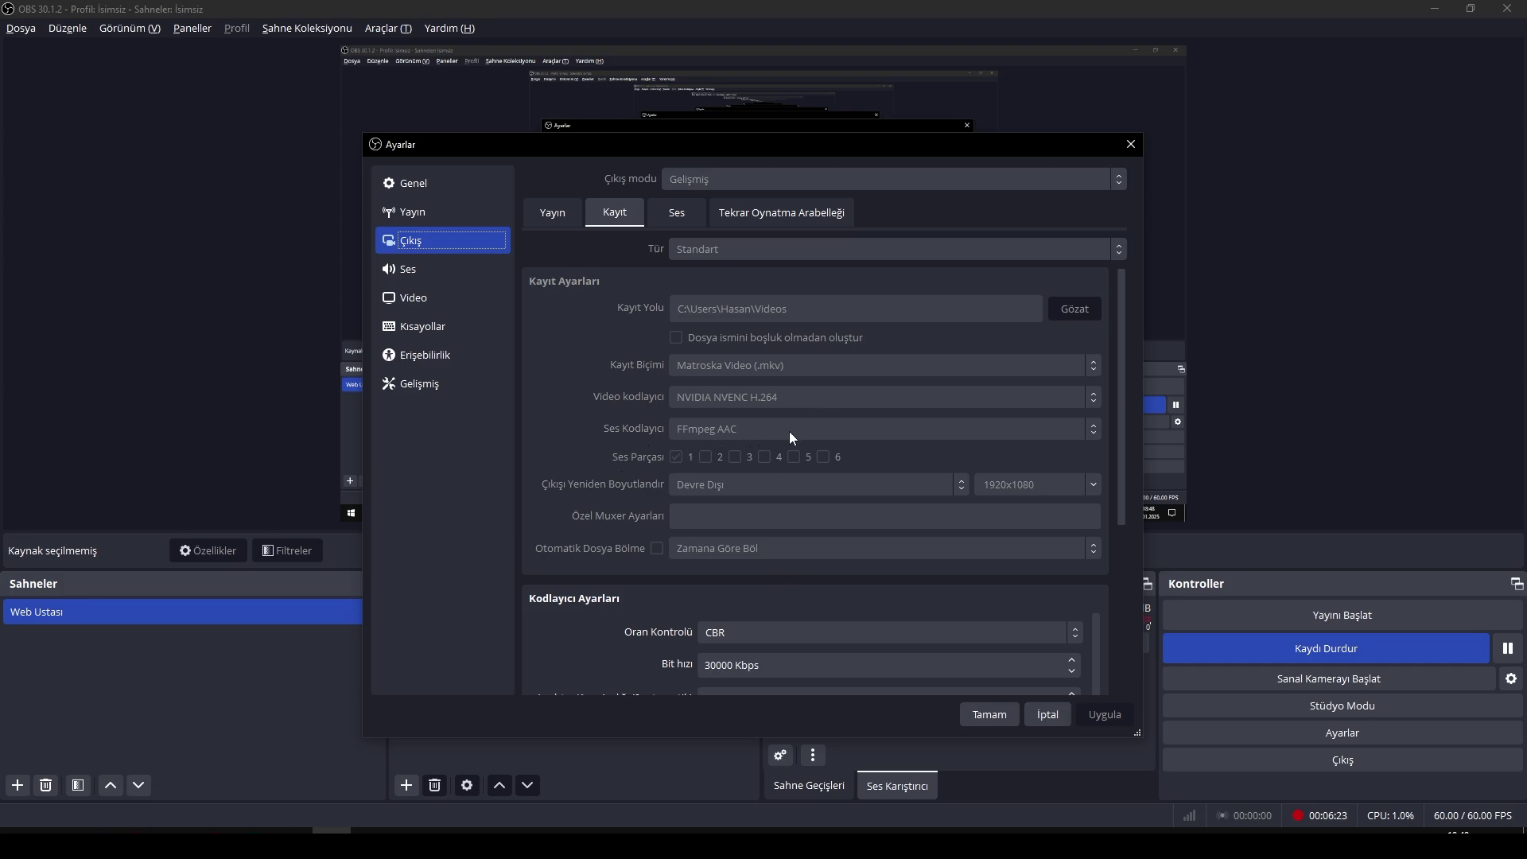
# Examine the recording encoder settings and the available rate control modes.
pyautogui.scroll(-1, 784, 435)
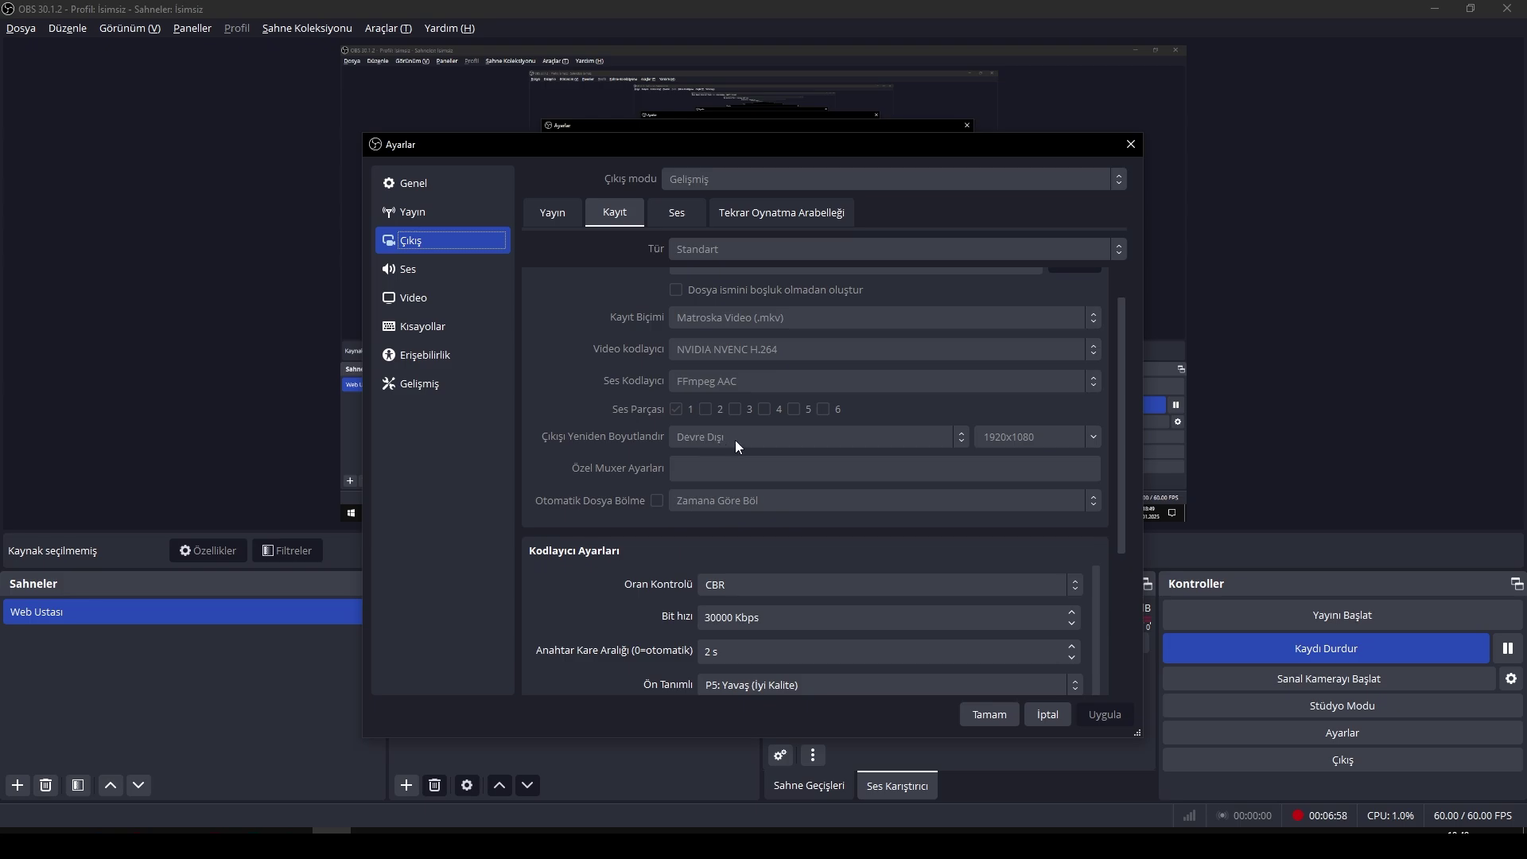
pyautogui.scroll(-2, 689, 440)
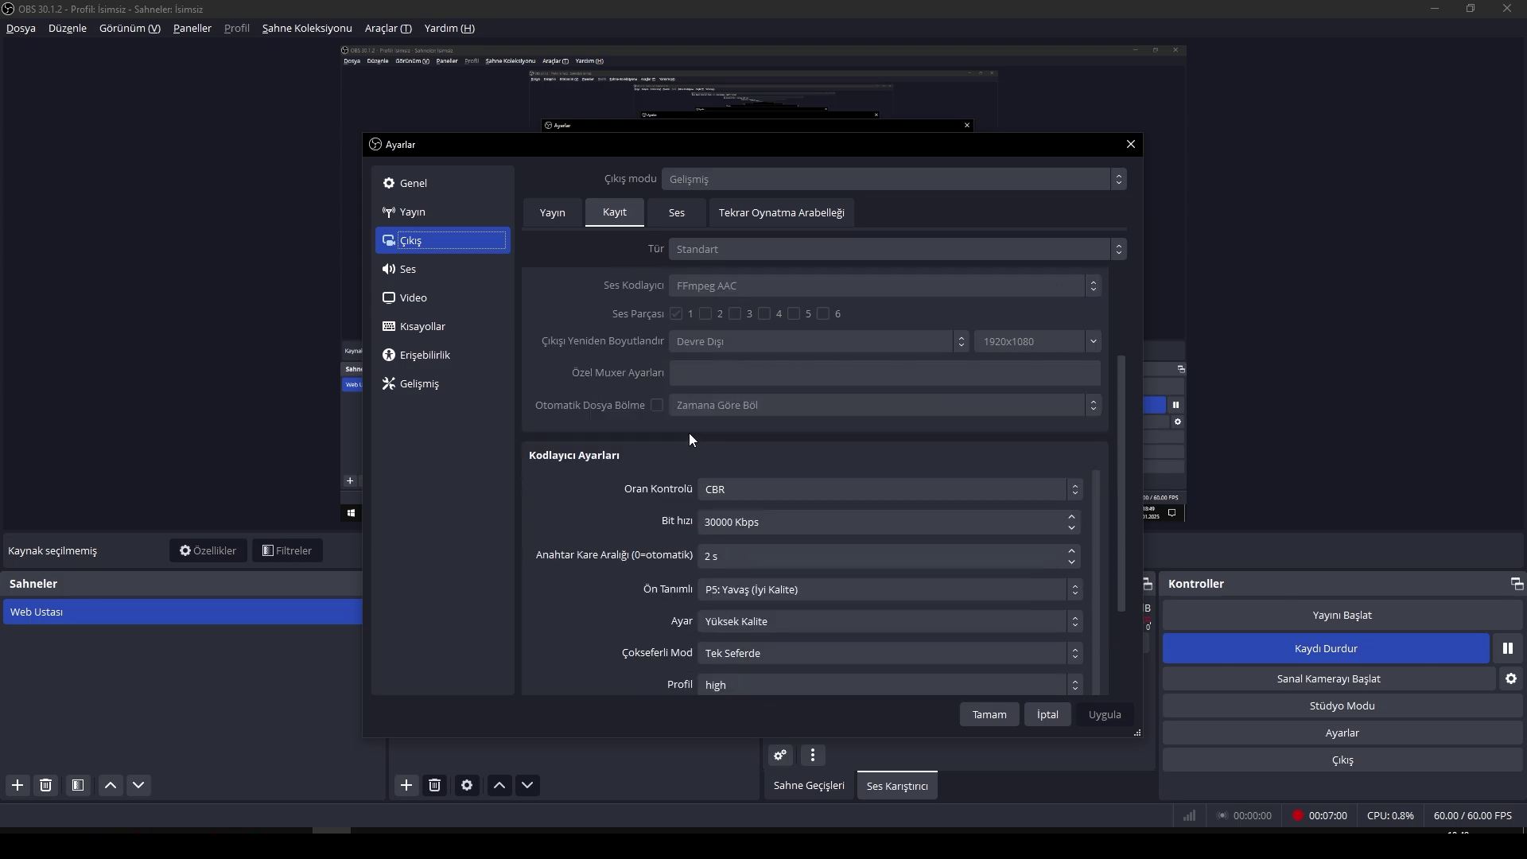
pyautogui.scroll(-1, 575, 474)
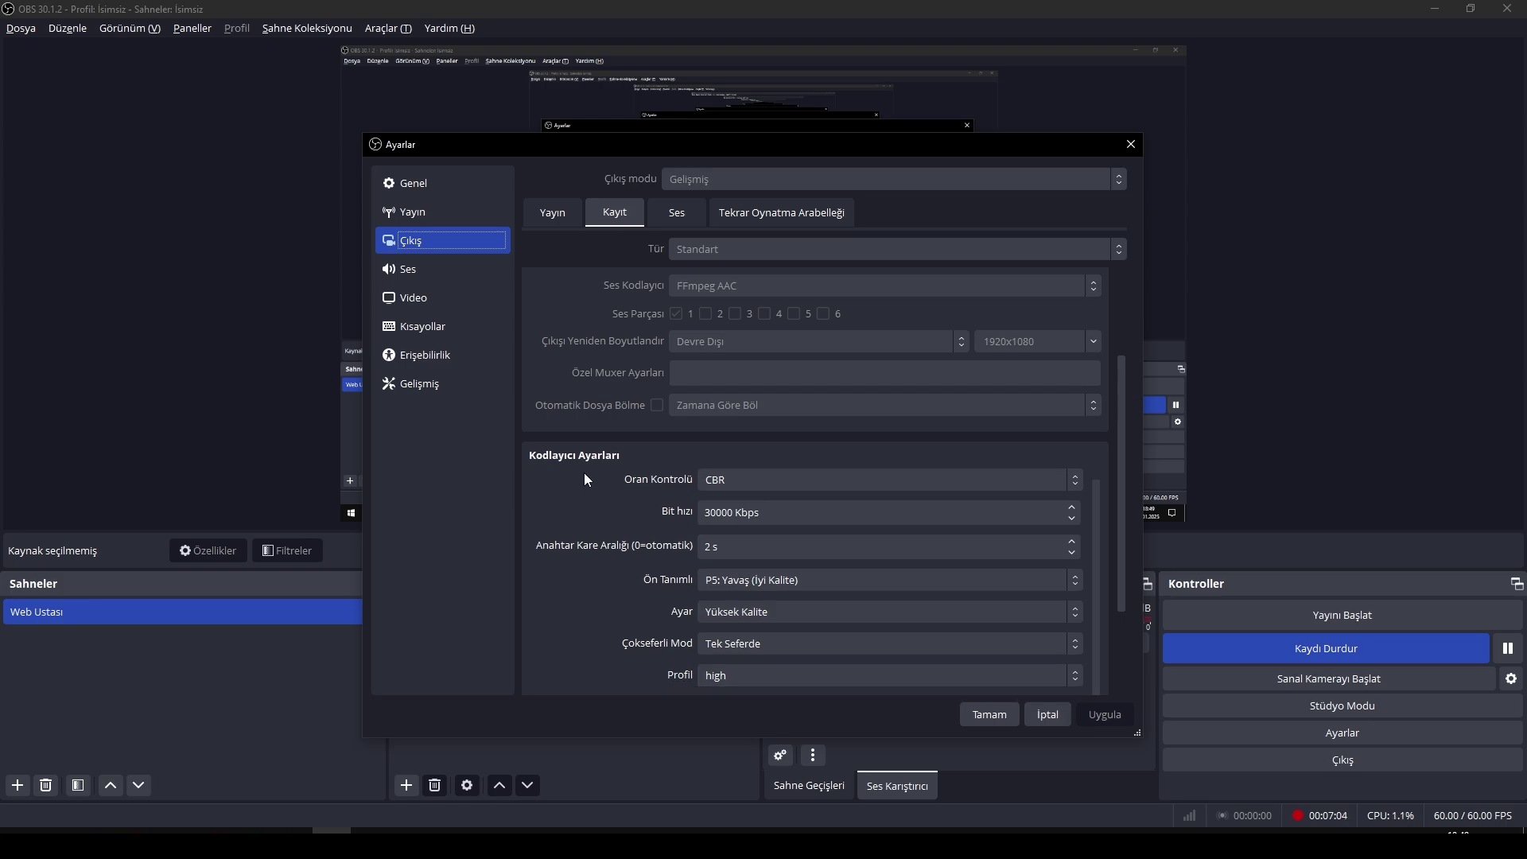
pyautogui.click(795, 484)
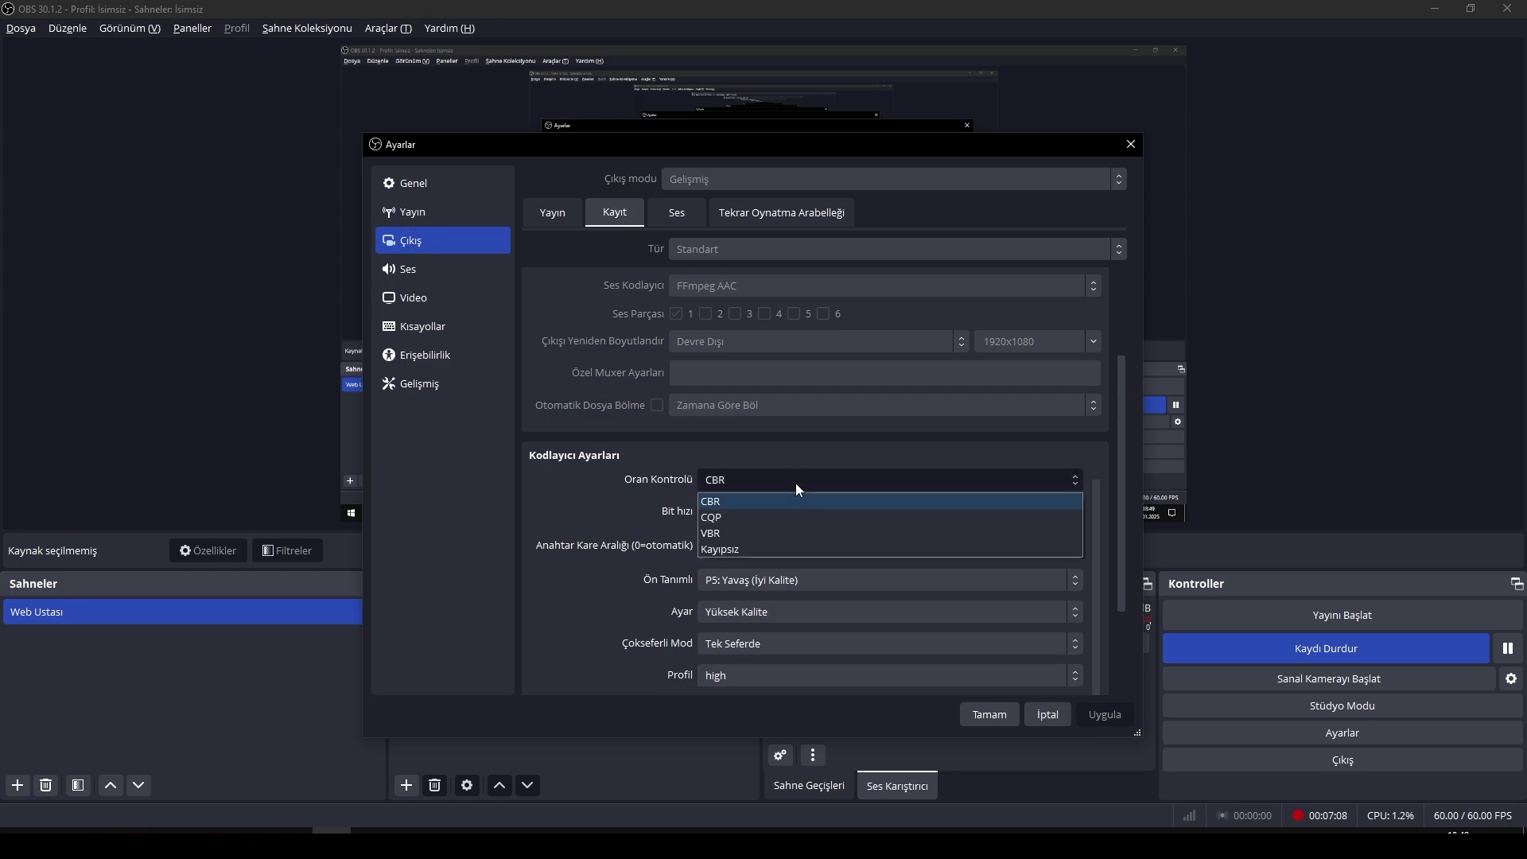
pyautogui.click(795, 484)
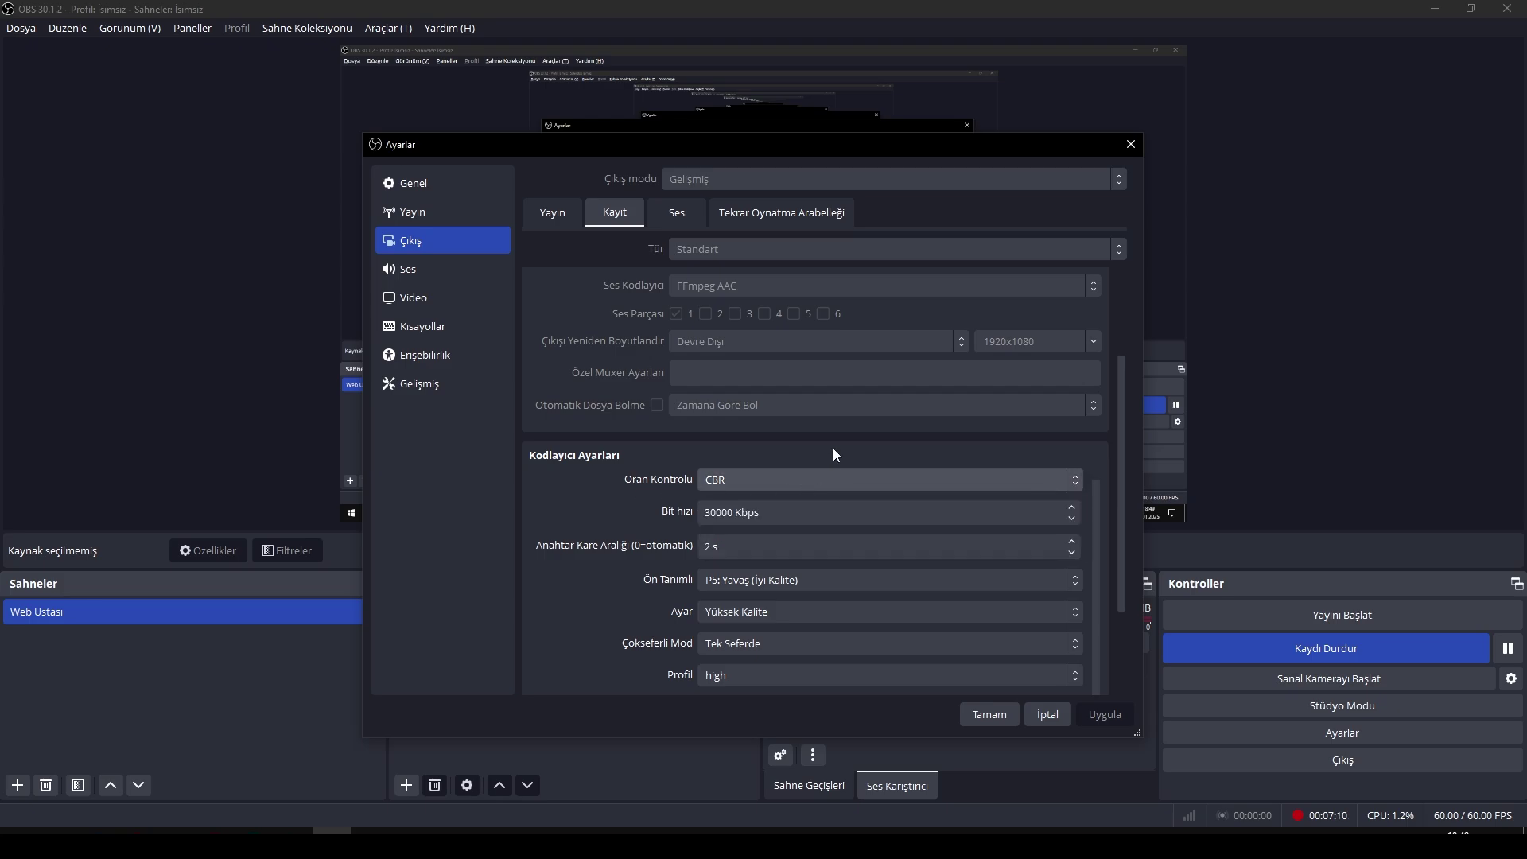
# Set the recording encoder's bitrate to 29950 Kbps.
pyautogui.moveTo(764, 513); pyautogui.dragTo(693, 521)
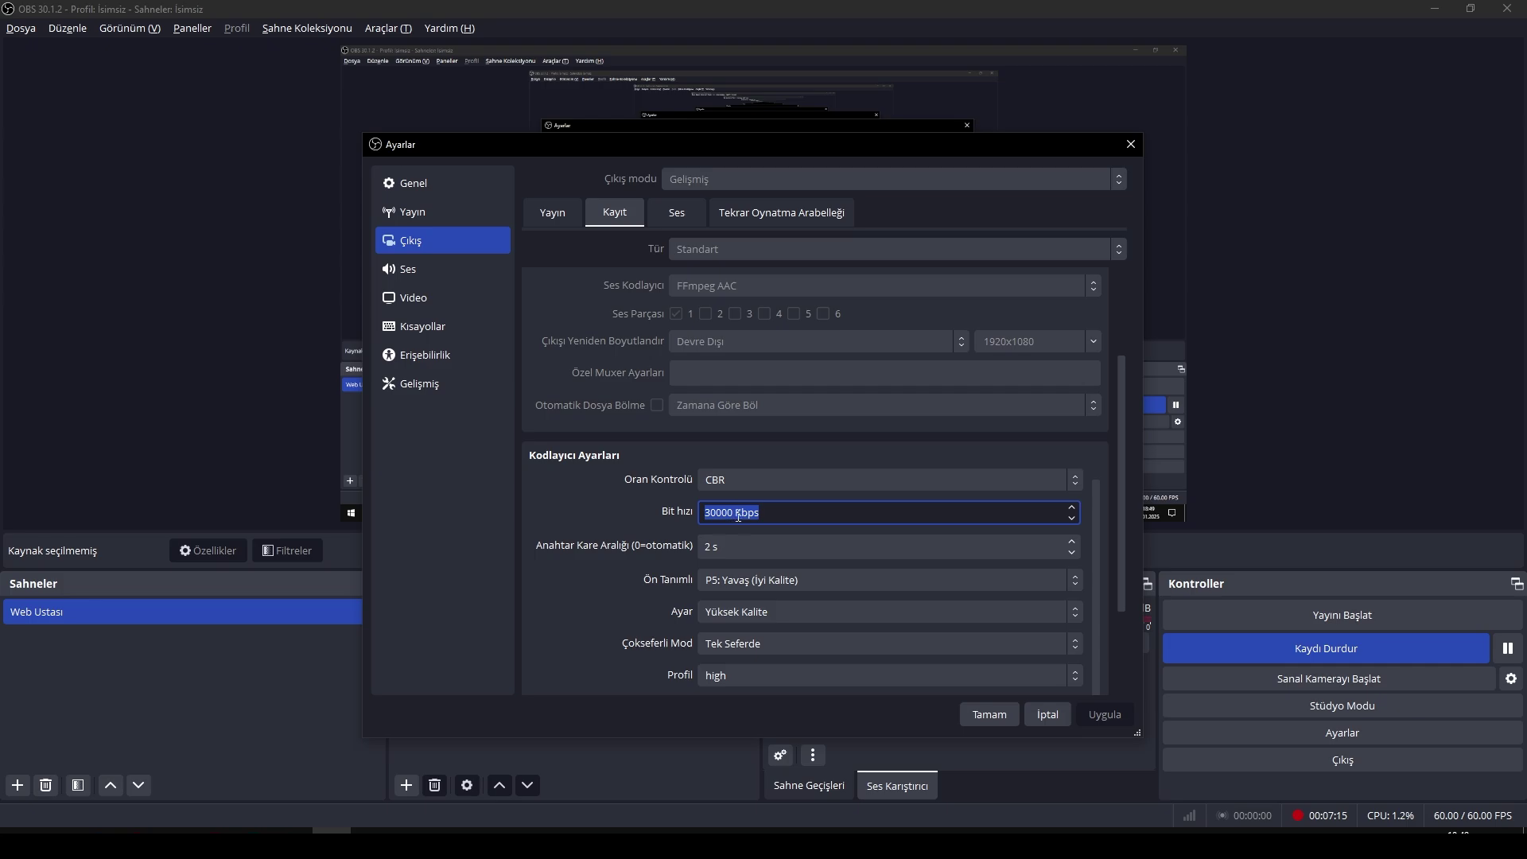
pyautogui.moveTo(705, 516); pyautogui.dragTo(724, 516)
pyautogui.click(787, 517)
pyautogui.doubleClick(719, 513)
pyautogui.scroll(-1, 793, 508)
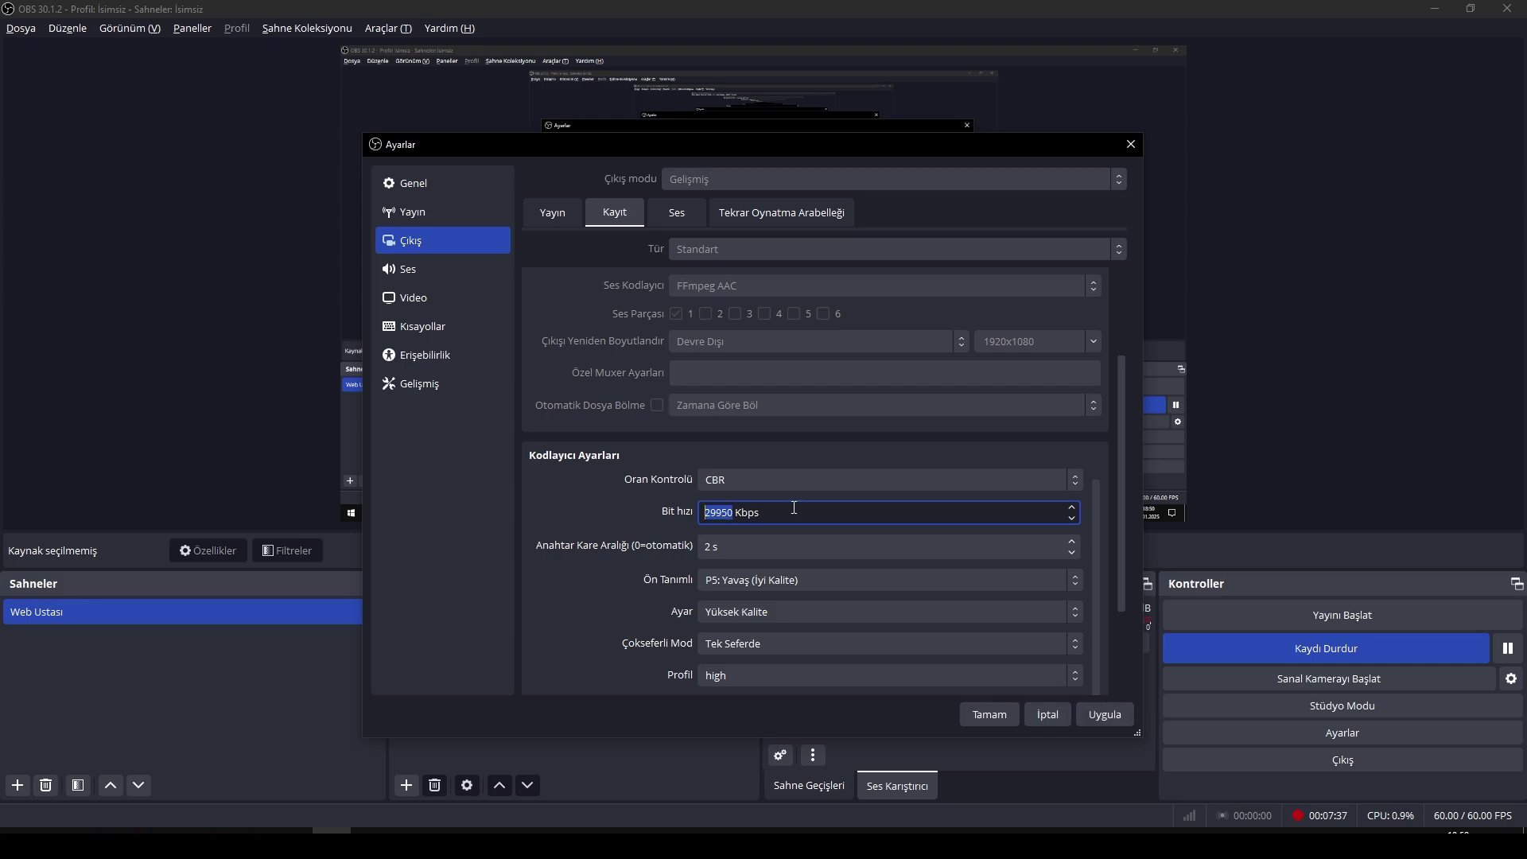
pyautogui.click(634, 517)
pyautogui.scroll(-1, 635, 517)
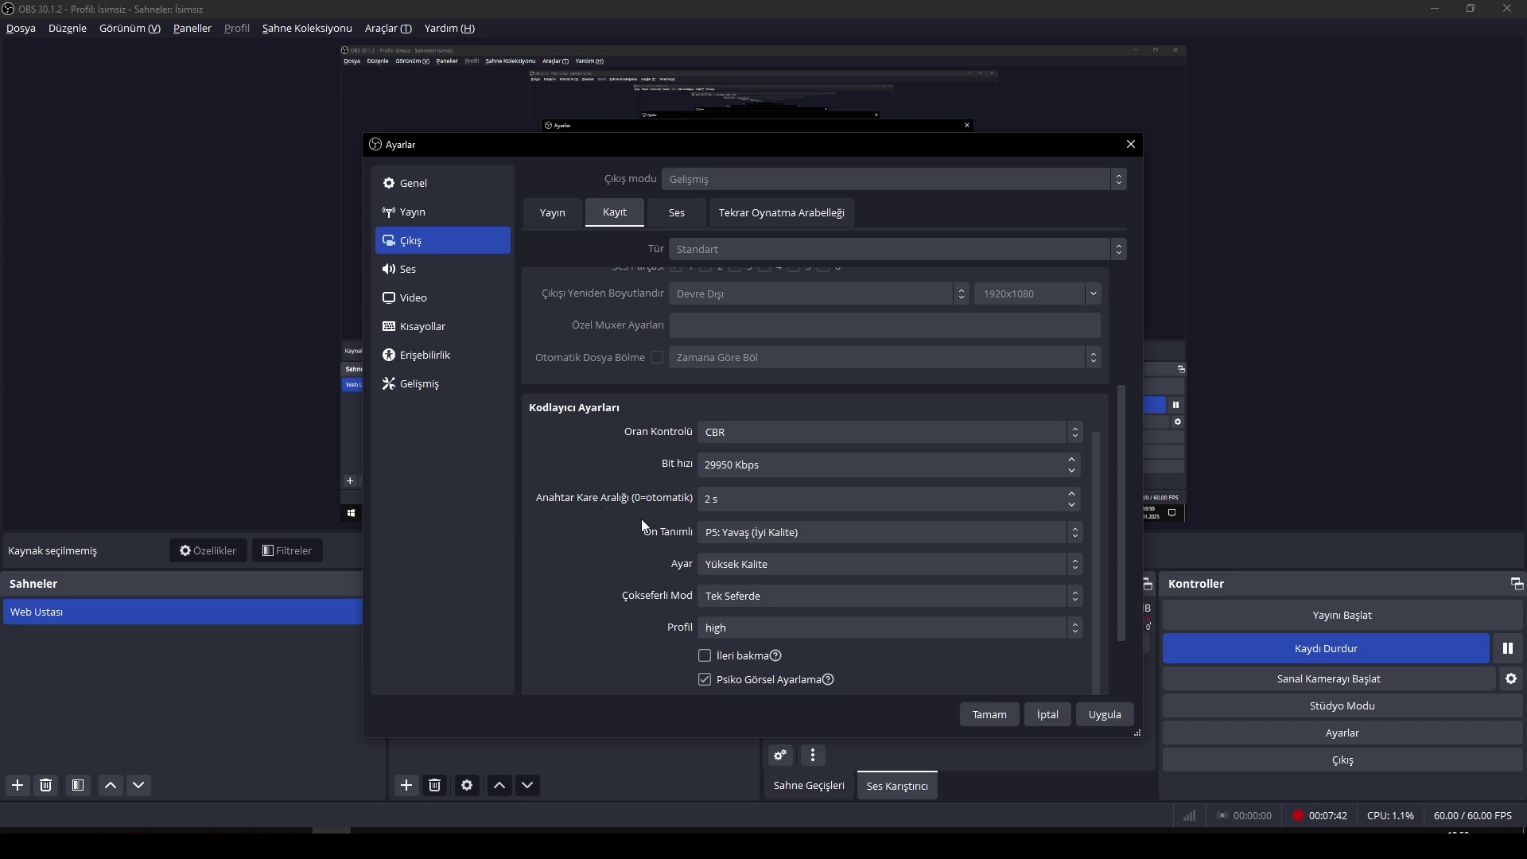
# Examine the recording encoder's keyframe interval and the remaining encoder options below it.
pyautogui.moveTo(740, 499); pyautogui.dragTo(583, 500)
pyautogui.click(583, 500)
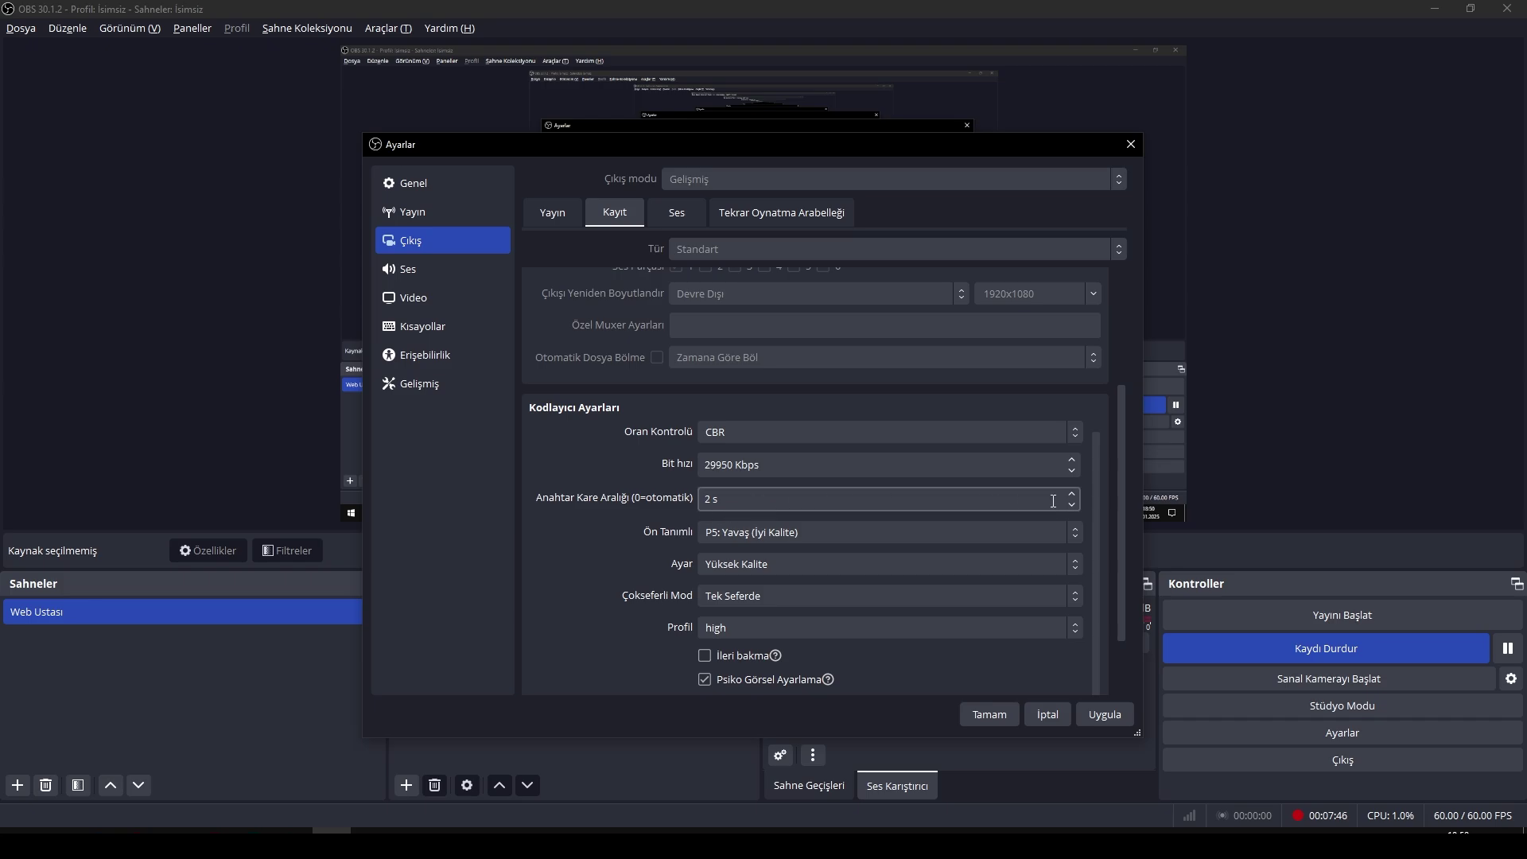
pyautogui.click(837, 494)
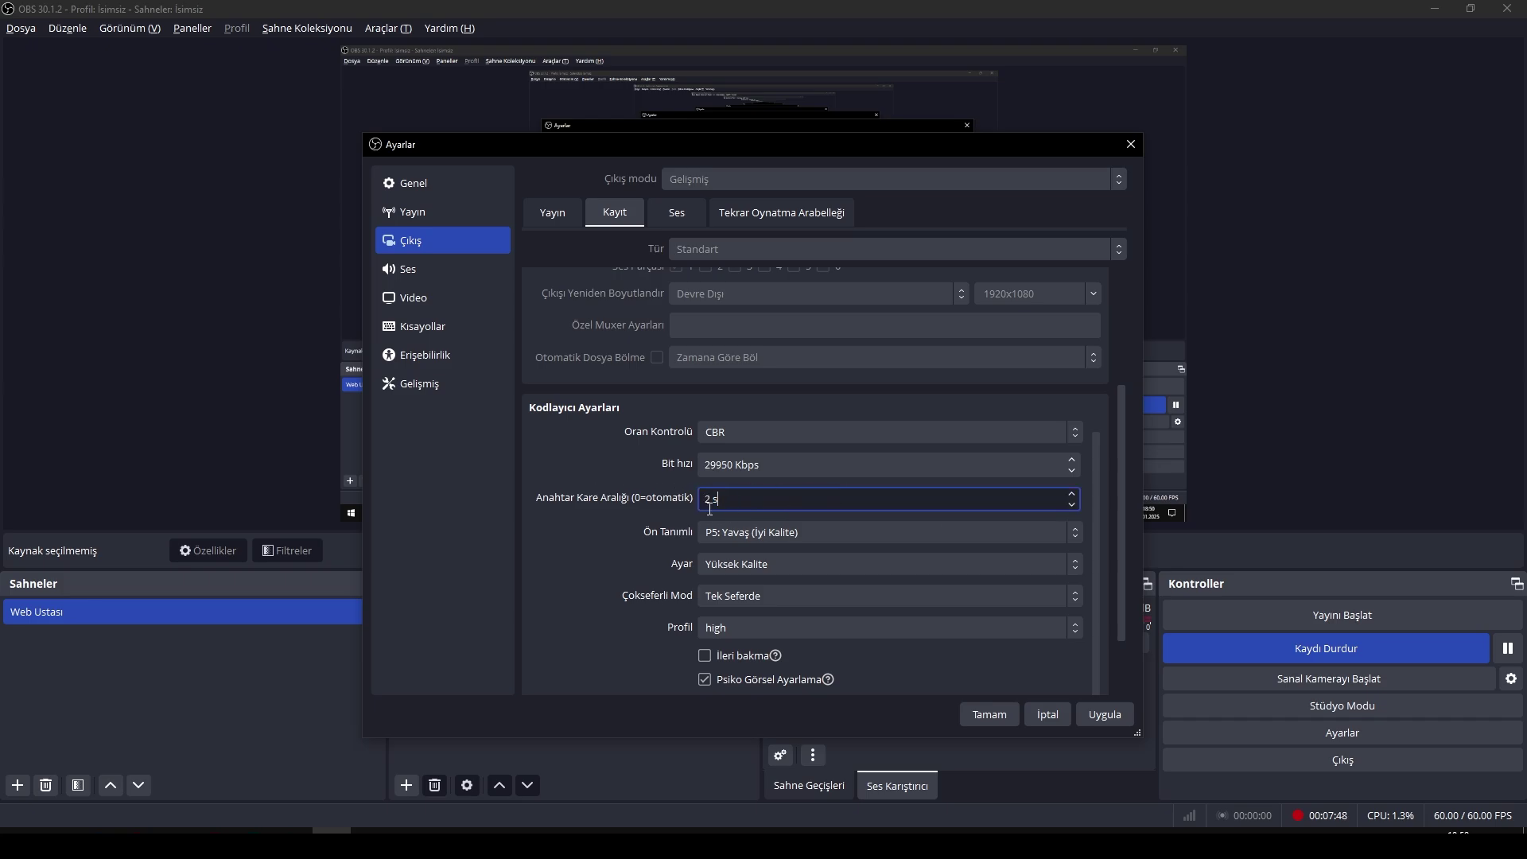
pyautogui.moveTo(837, 495); pyautogui.dragTo(616, 500)
pyautogui.moveTo(795, 499); pyautogui.dragTo(644, 499)
pyautogui.click(646, 549)
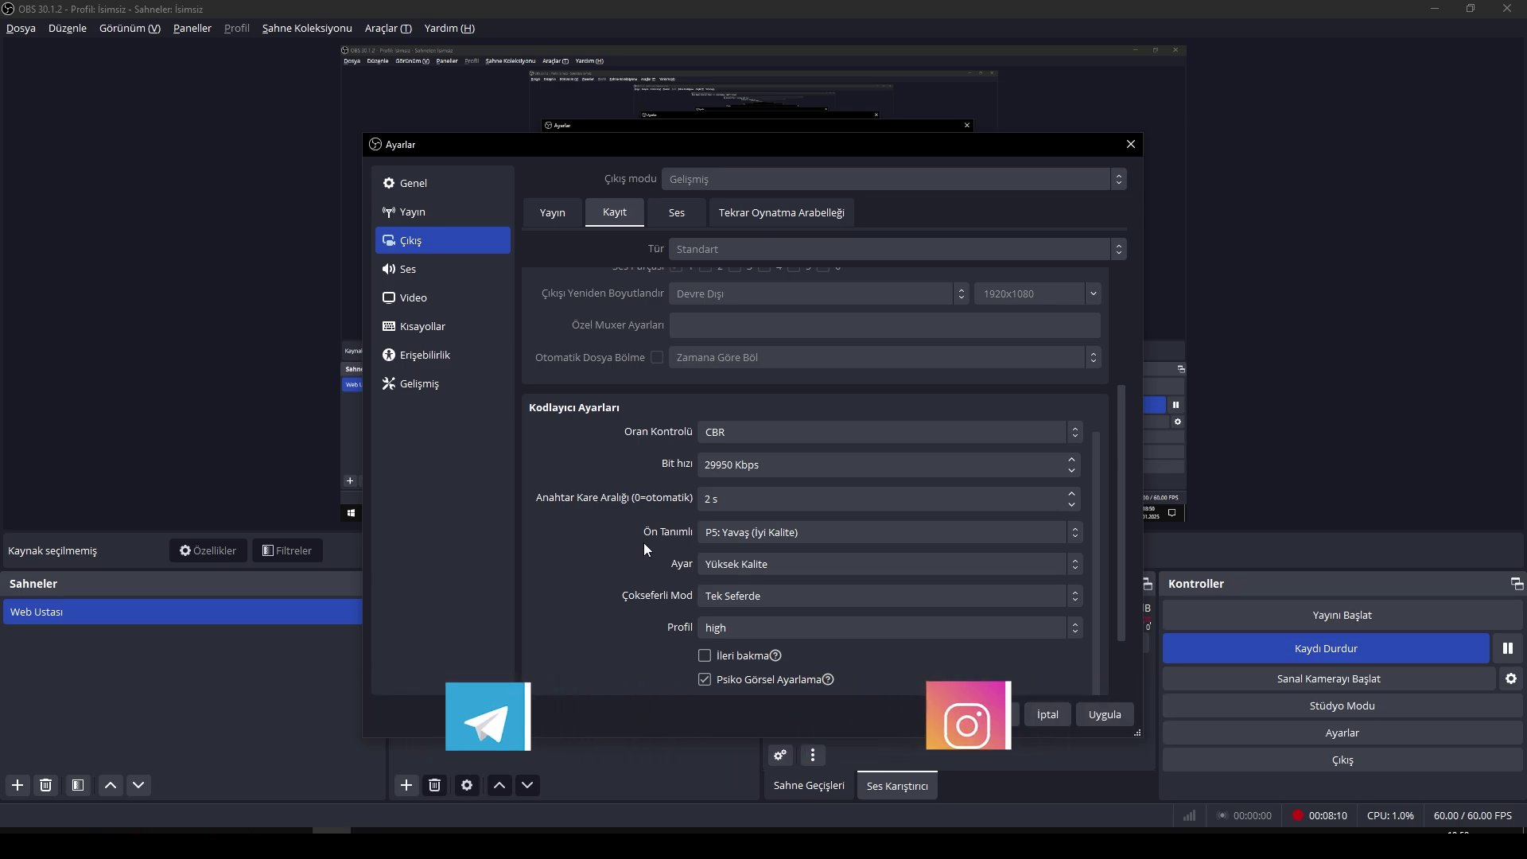
pyautogui.scroll(-2, 598, 544)
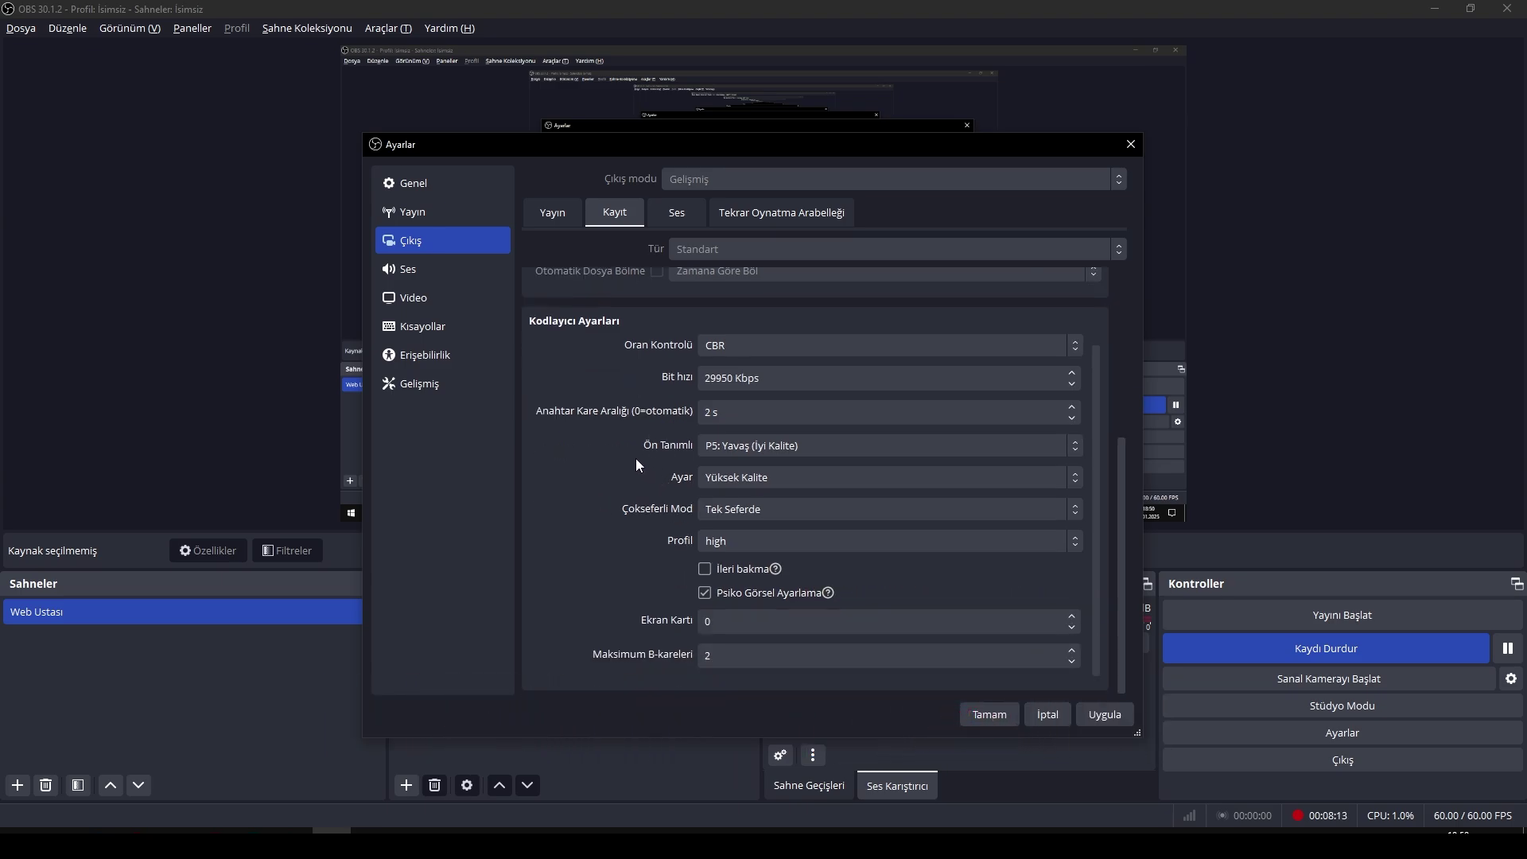
# Examine the recording encoder's available quality presets and multipass mode options.
pyautogui.click(835, 442)
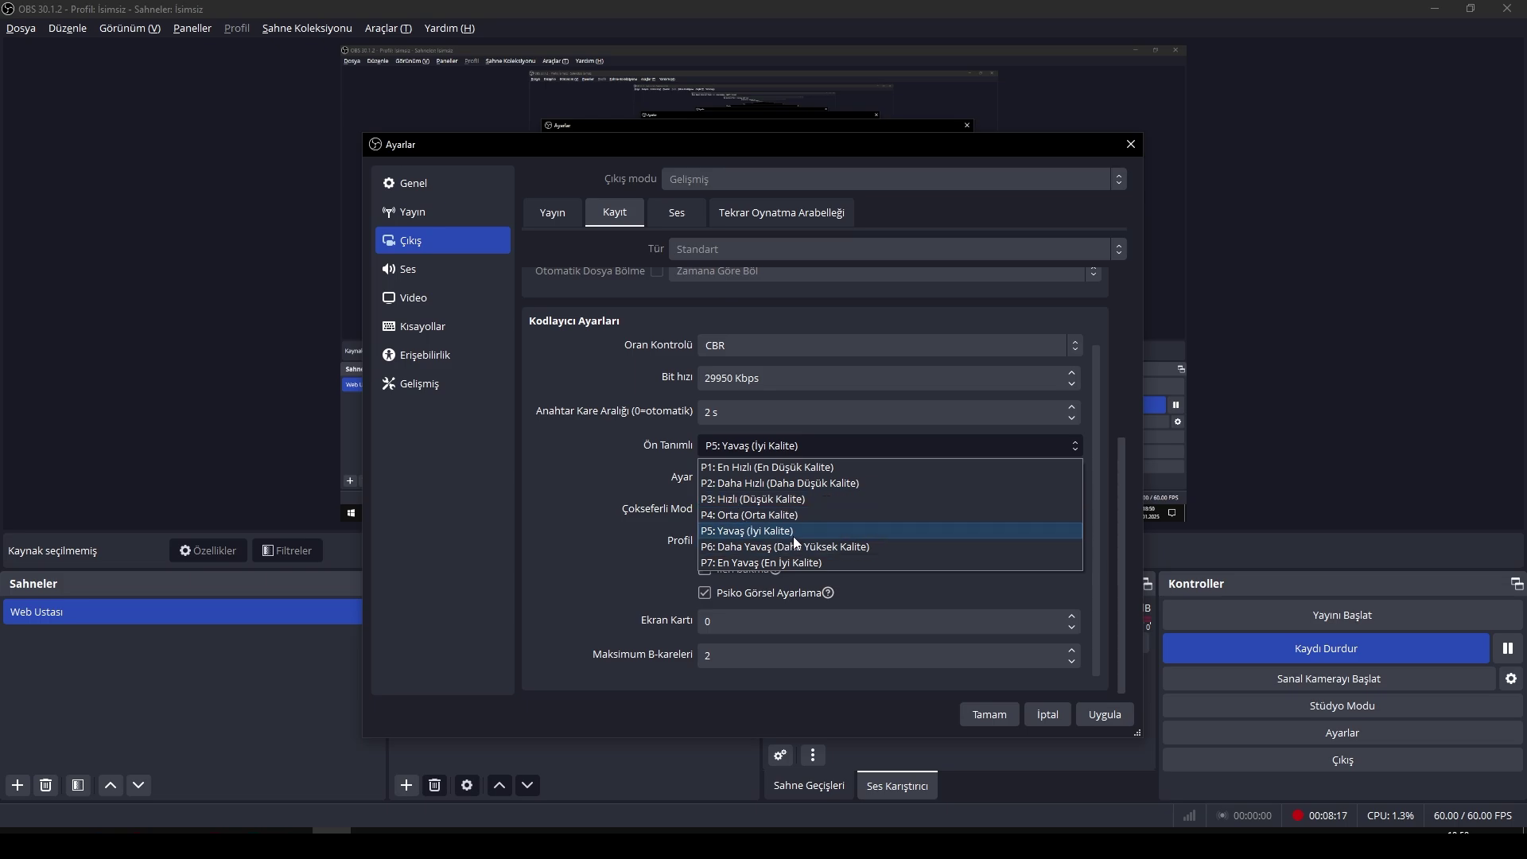
pyautogui.click(817, 439)
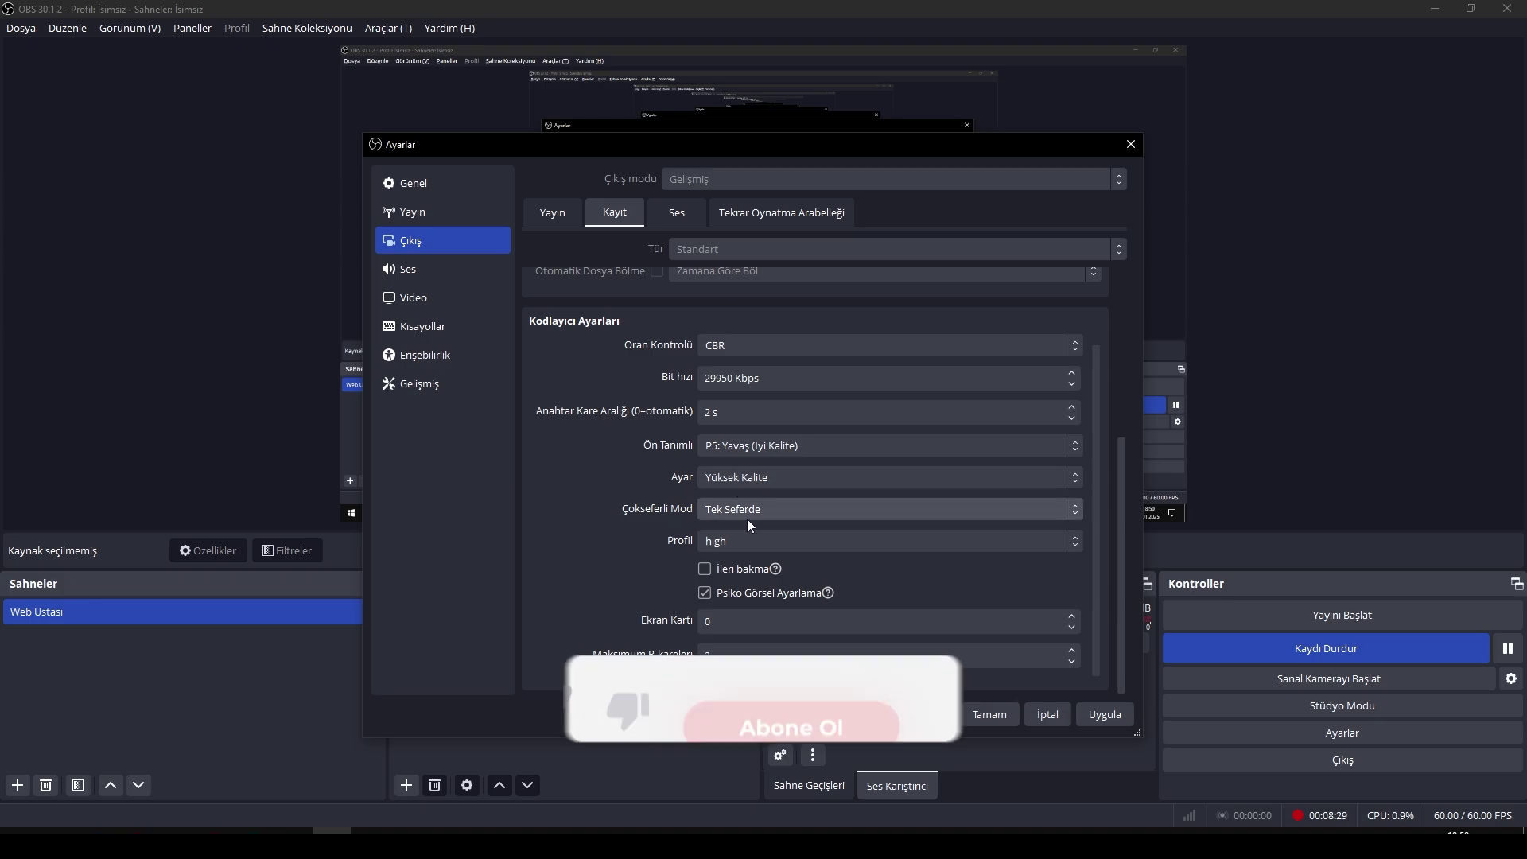
pyautogui.click(756, 512)
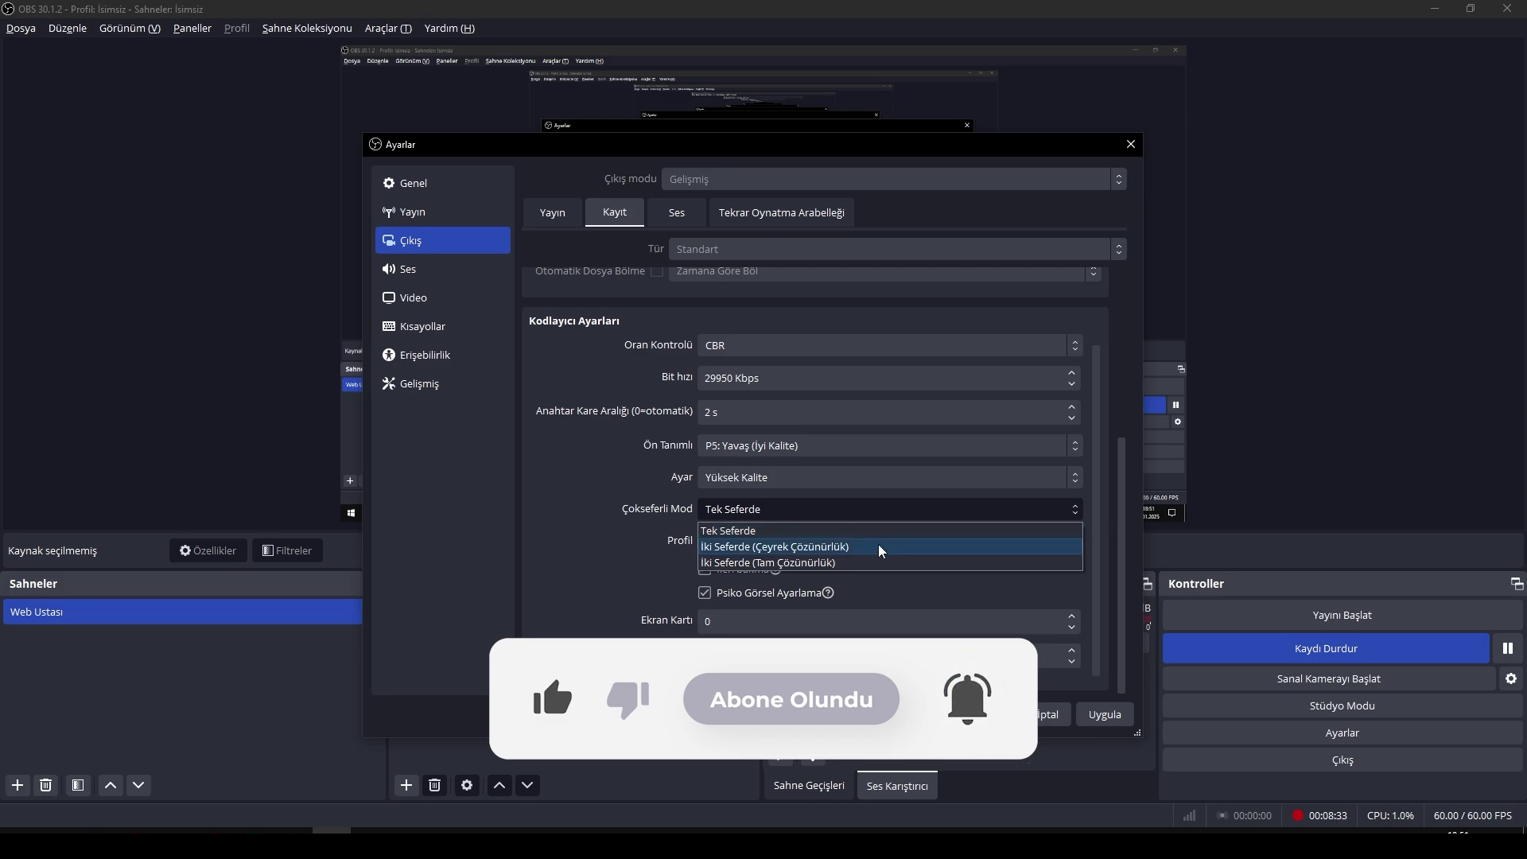
pyautogui.click(894, 509)
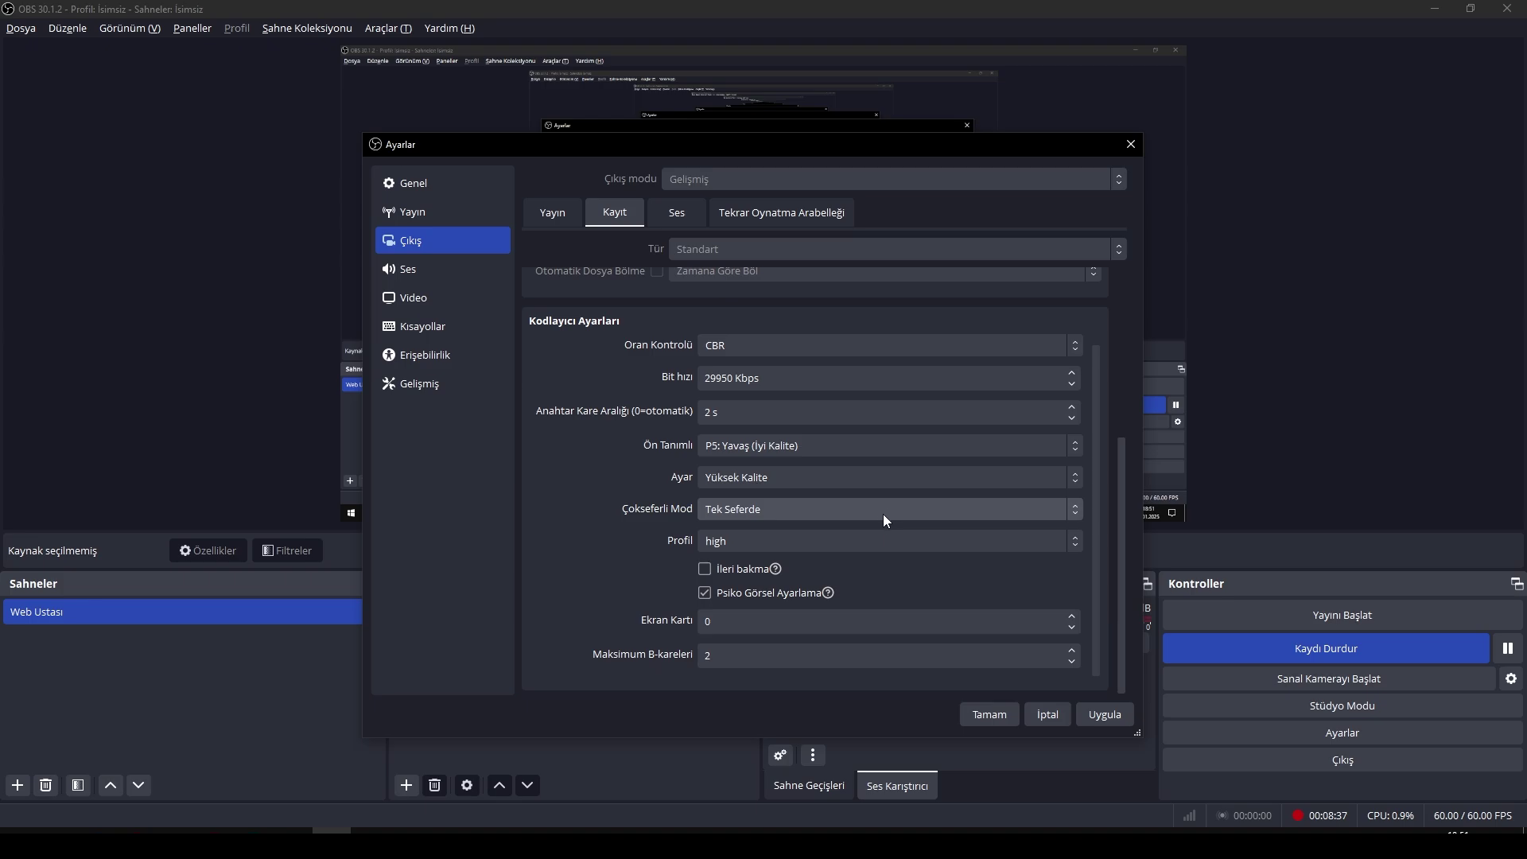
pyautogui.click(882, 517)
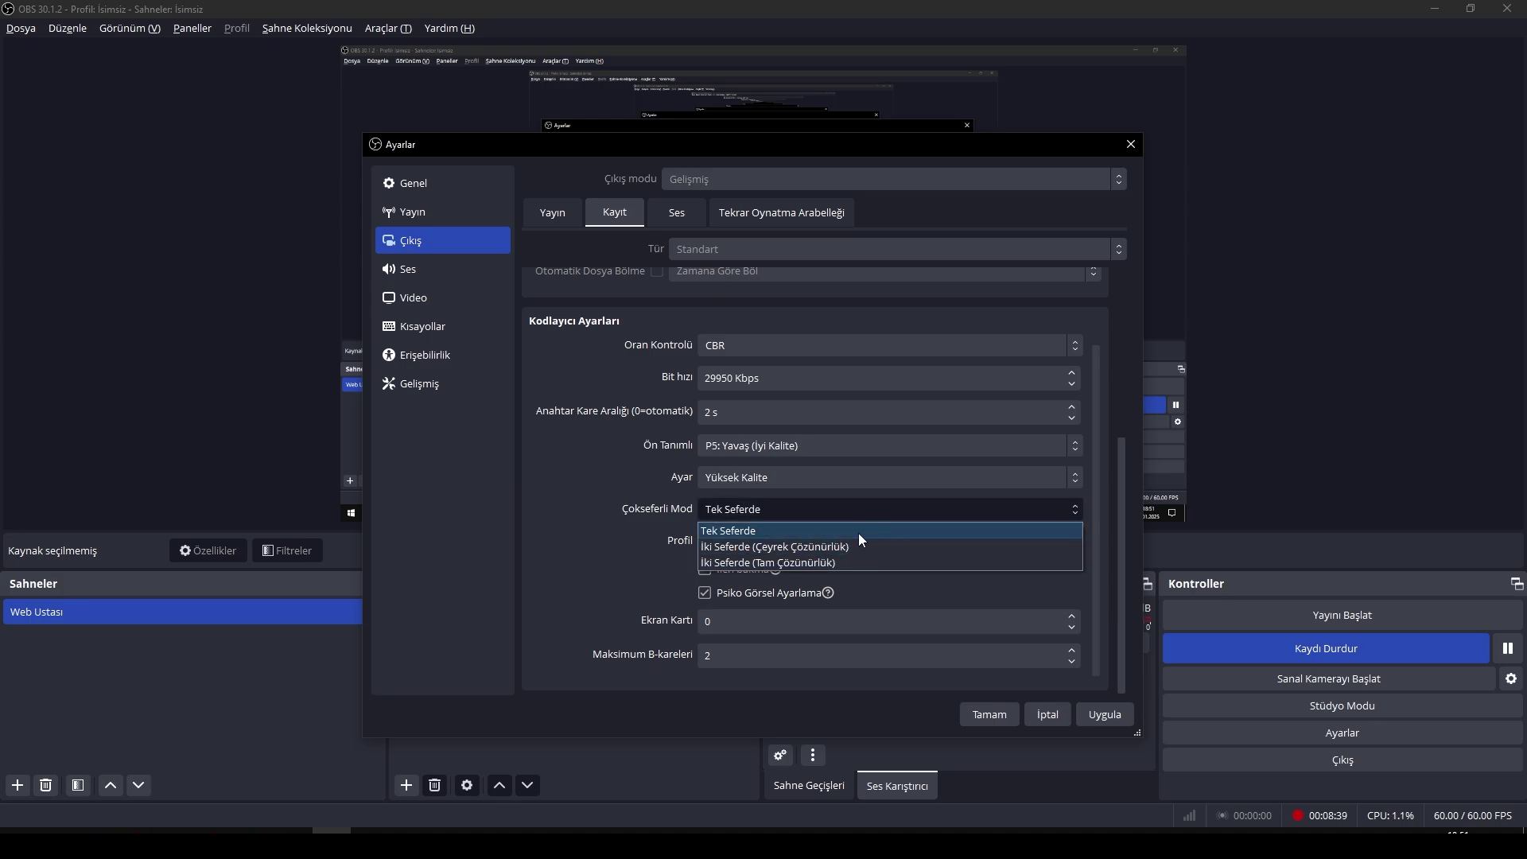
pyautogui.click(897, 514)
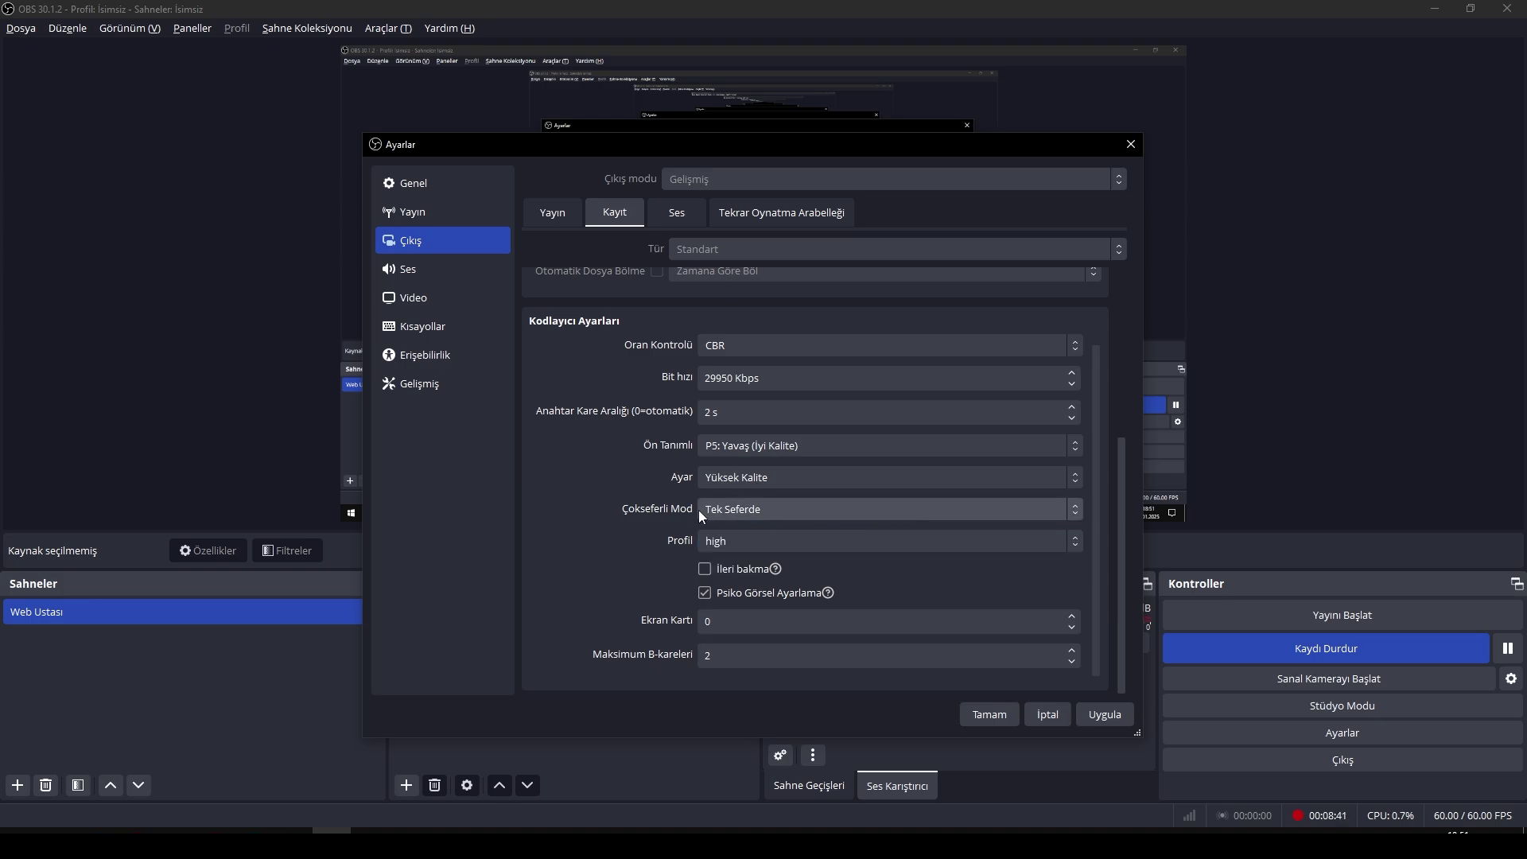
# Review the recording encoder's profile choices, keeping high, and check the graphics card and maximum B-frames values.
pyautogui.click(739, 540)
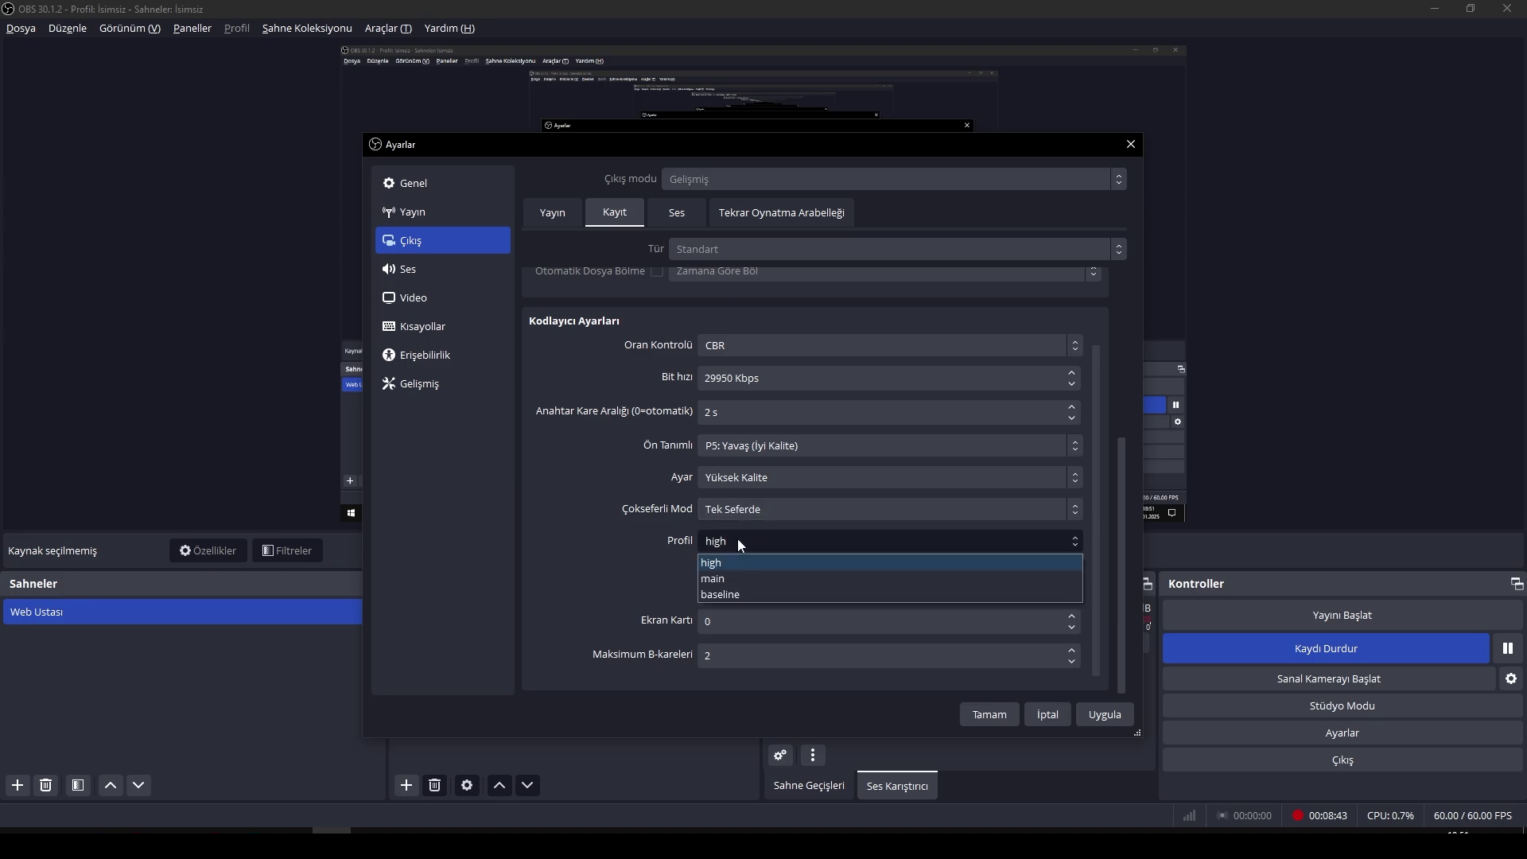
pyautogui.click(725, 558)
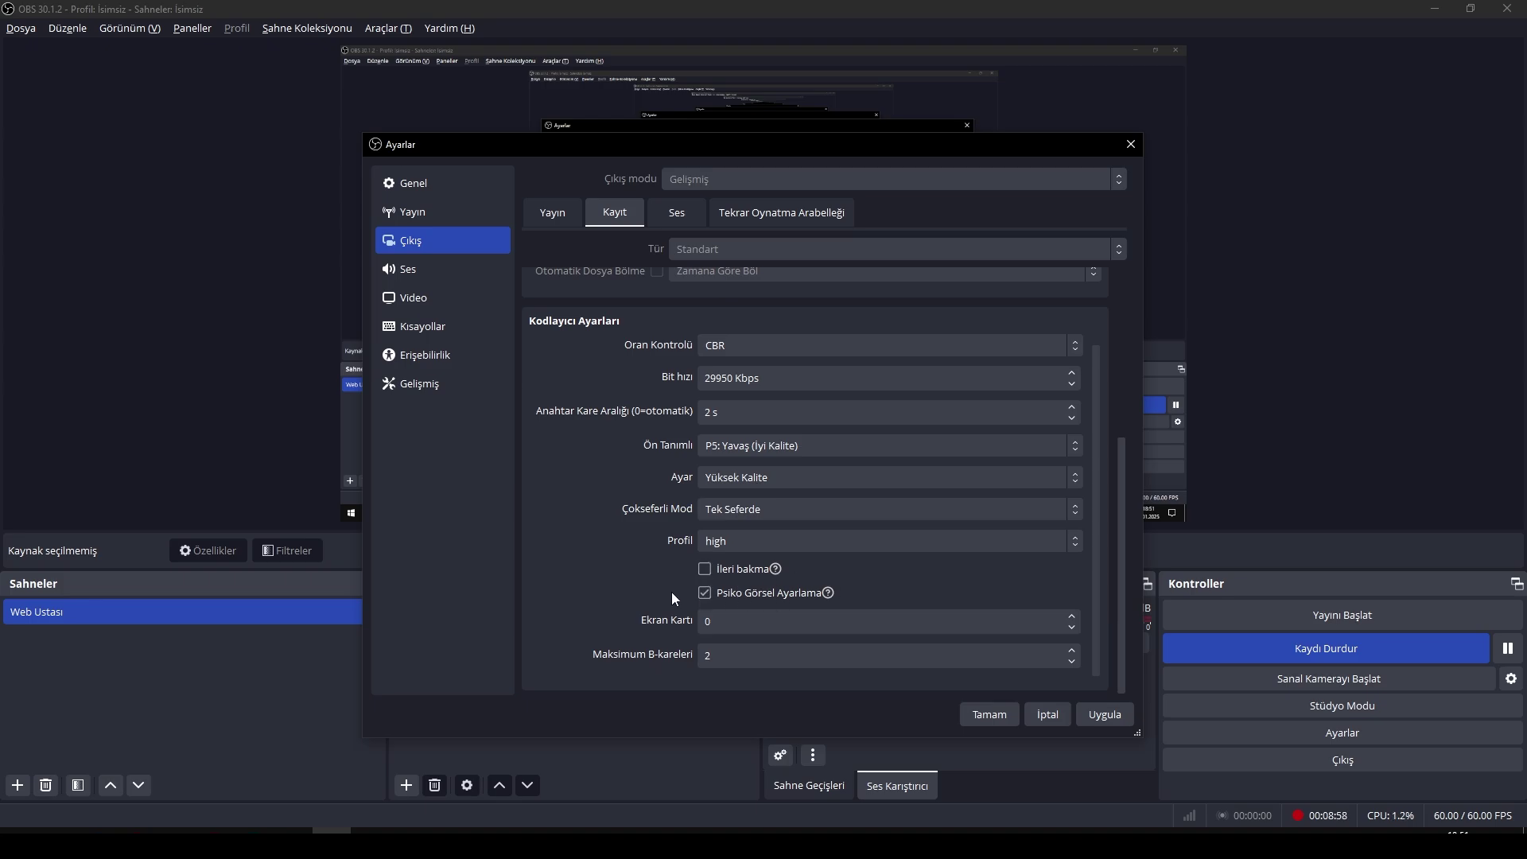
pyautogui.click(745, 629)
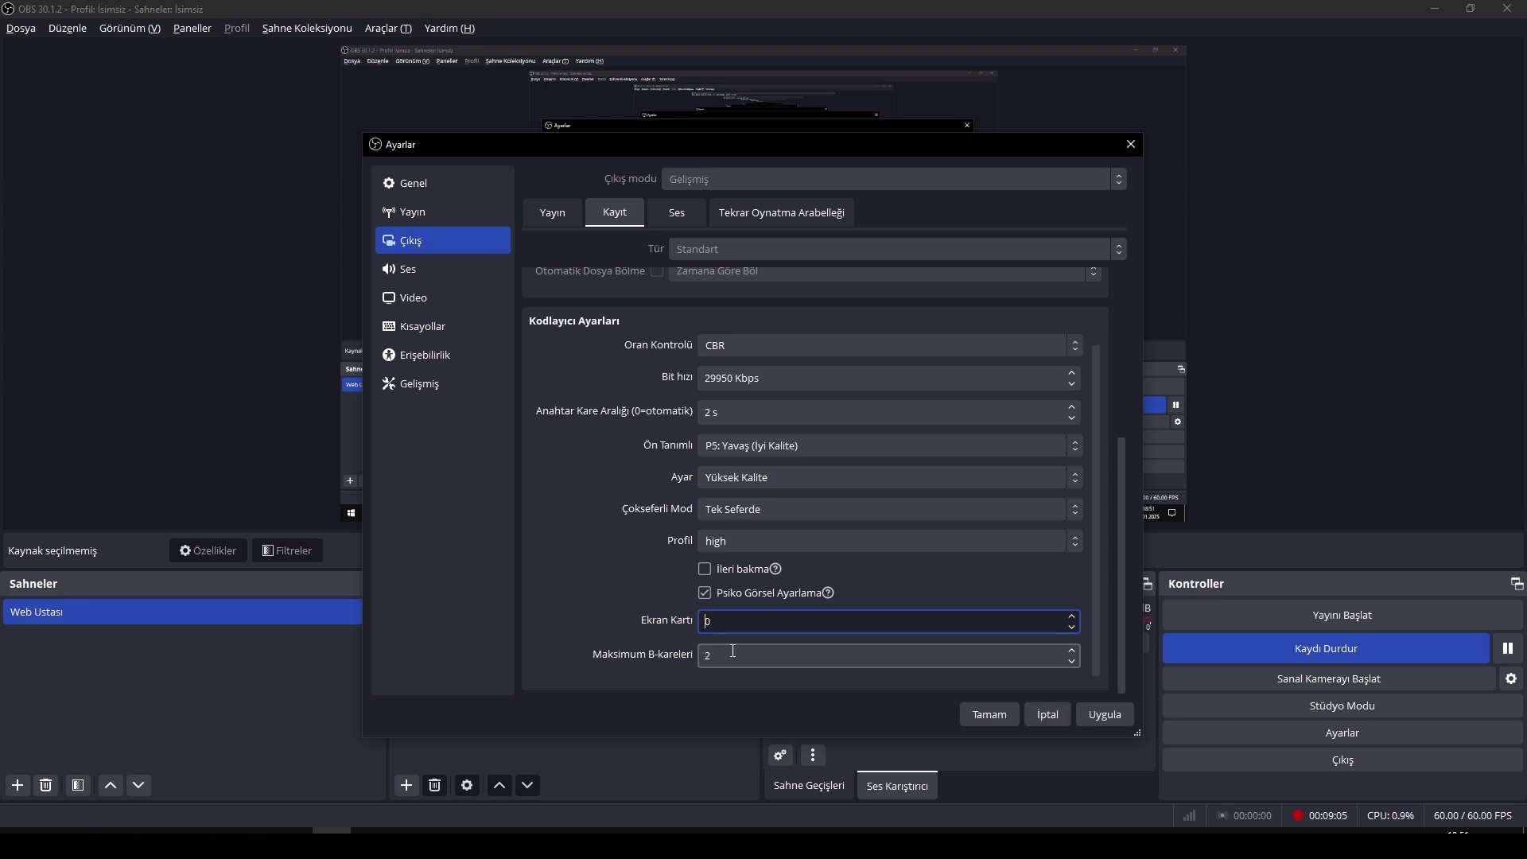
pyautogui.click(746, 653)
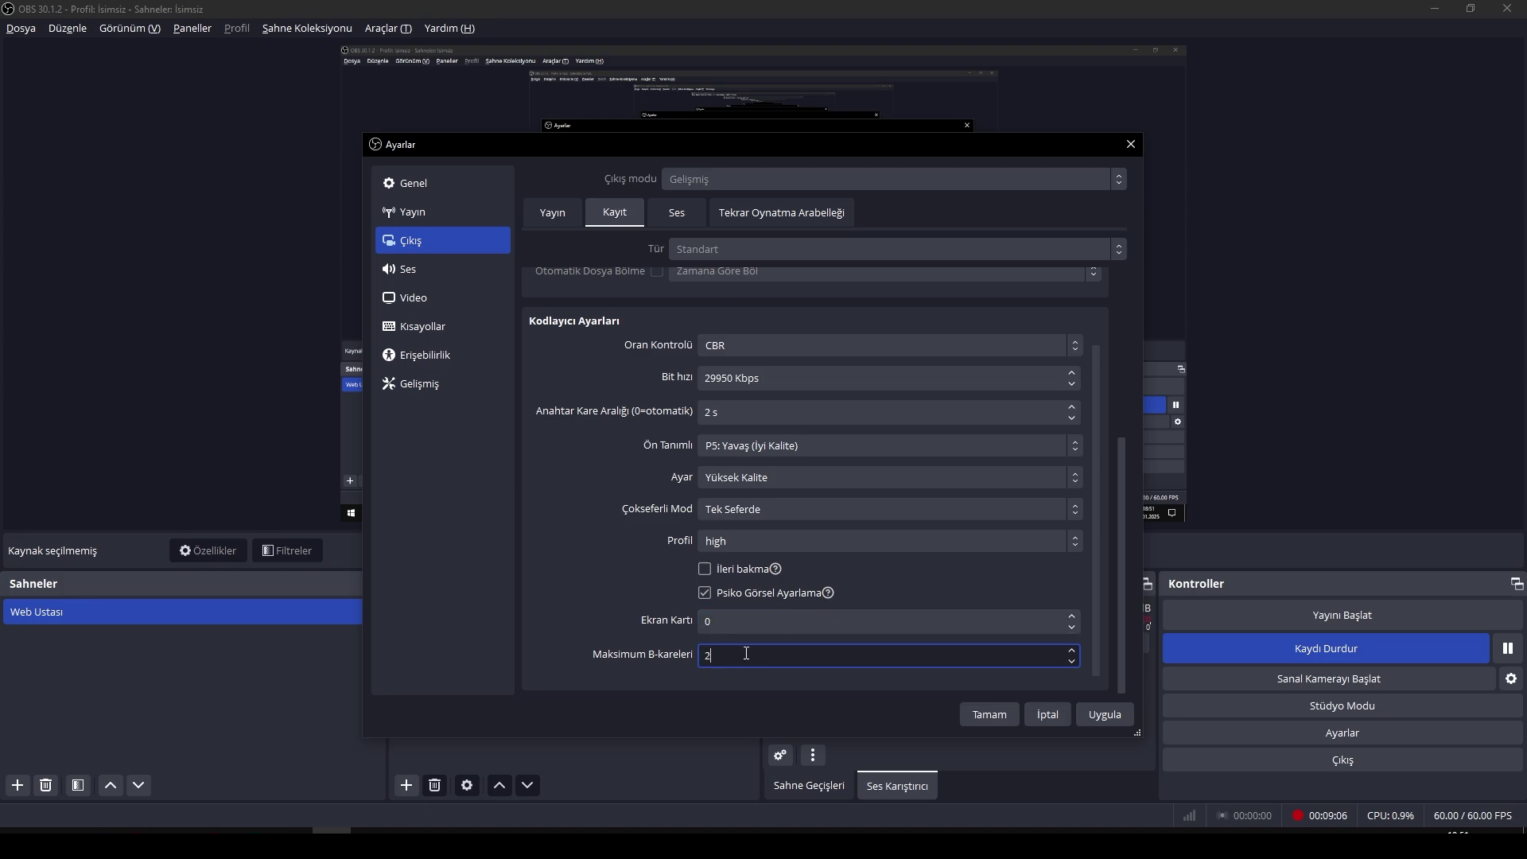
pyautogui.click(637, 552)
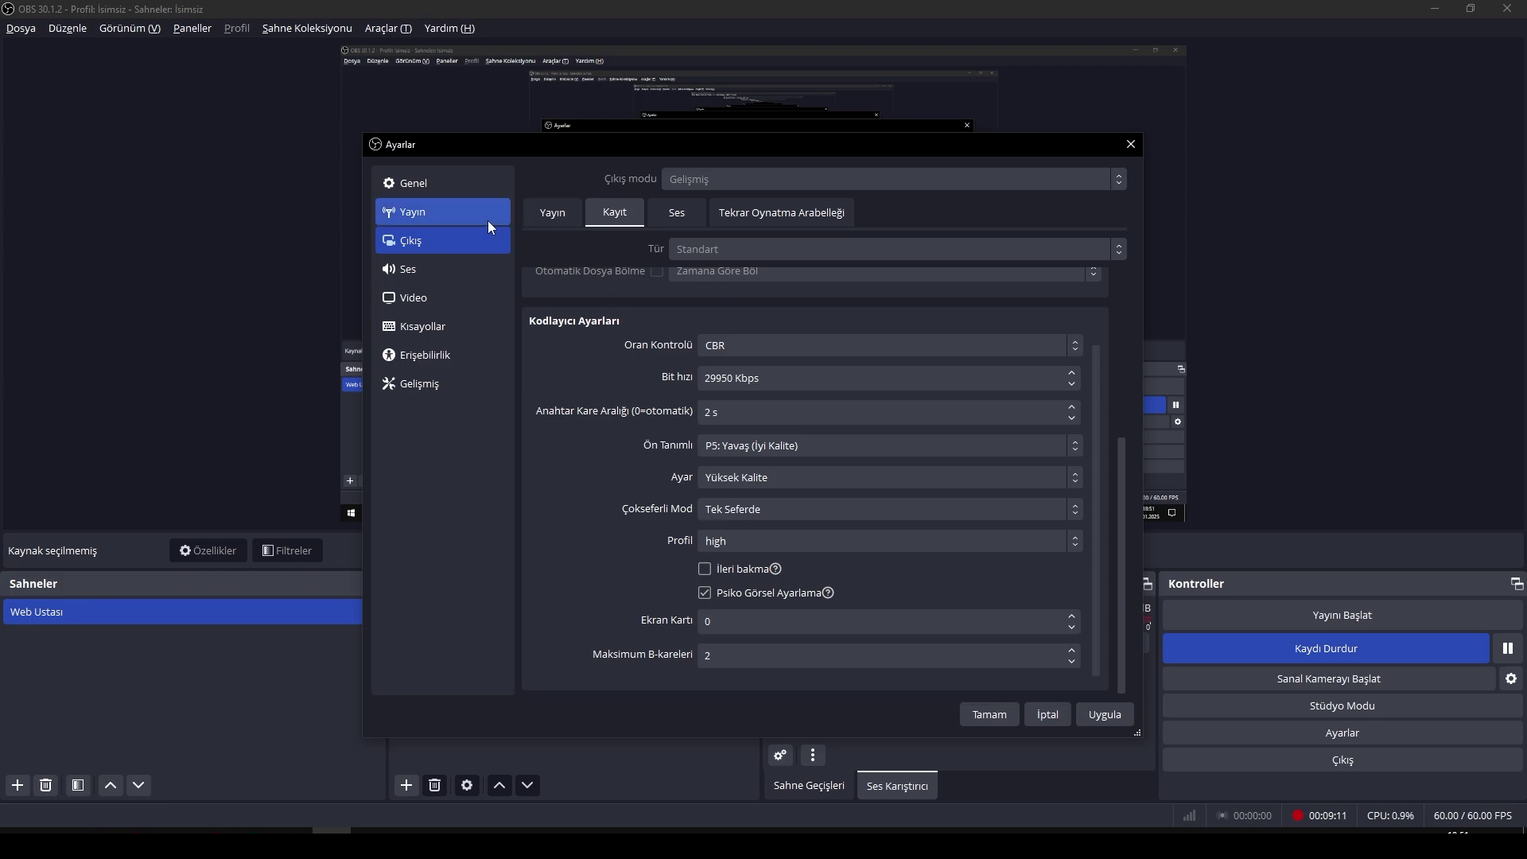
# Examine the audio settings, including the global microphone and desktop audio device choices.
pyautogui.click(456, 273)
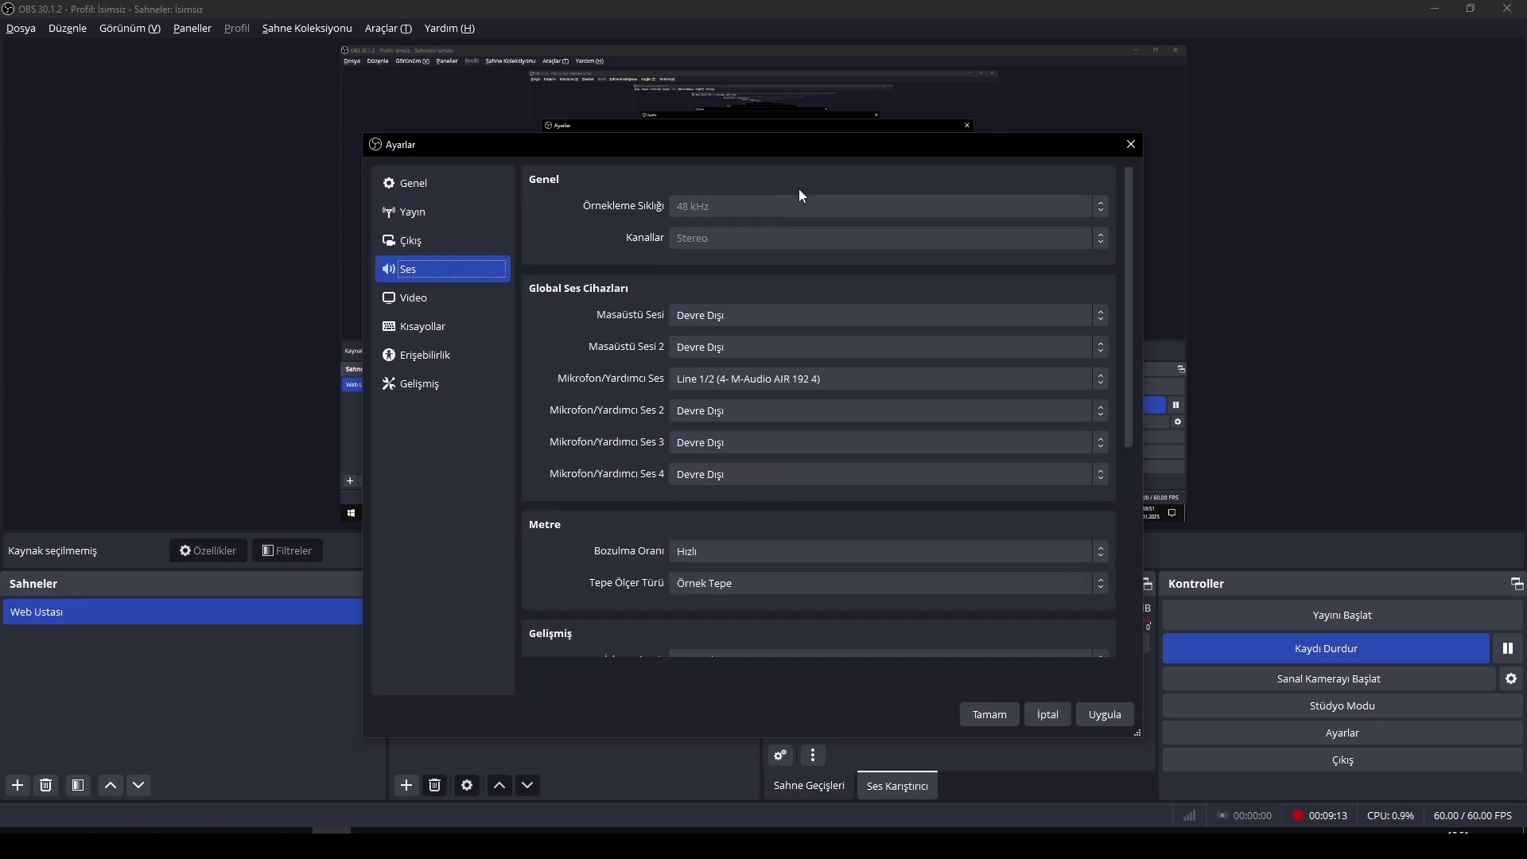
pyautogui.click(848, 379)
pyautogui.click(847, 379)
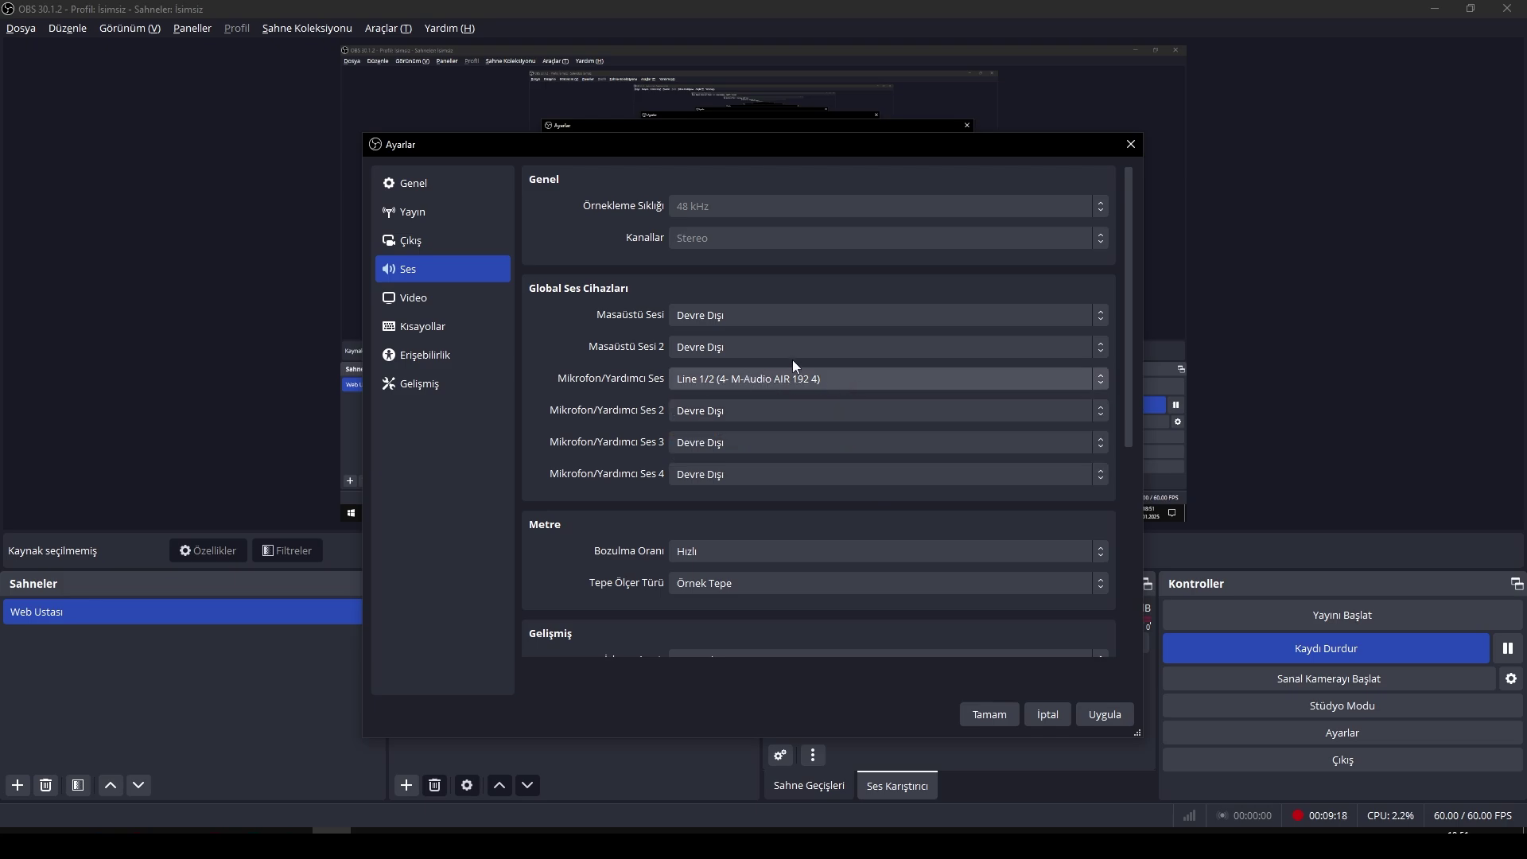
pyautogui.click(892, 316)
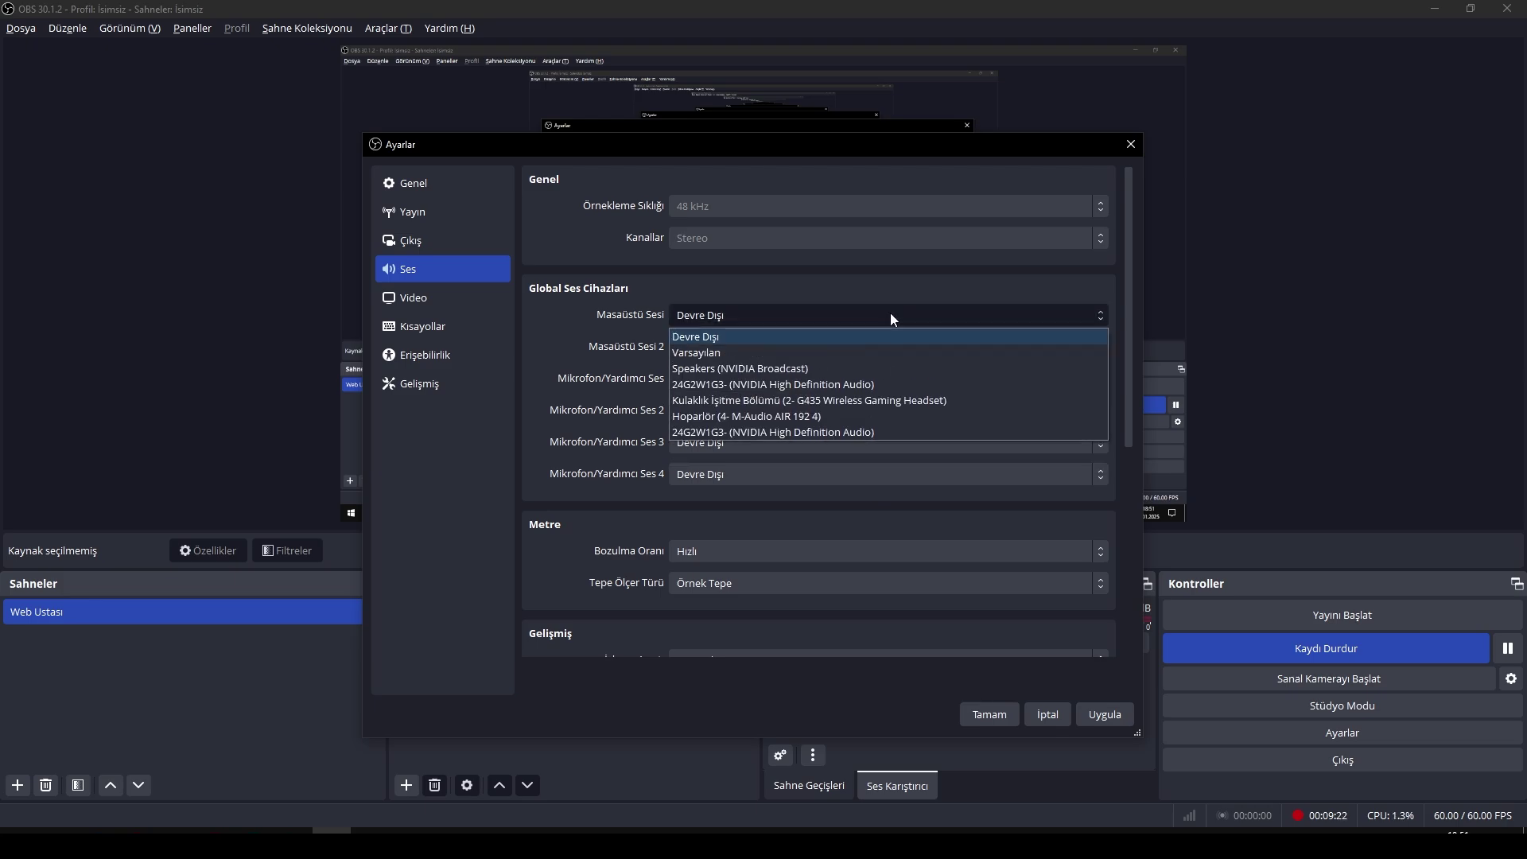
pyautogui.click(890, 312)
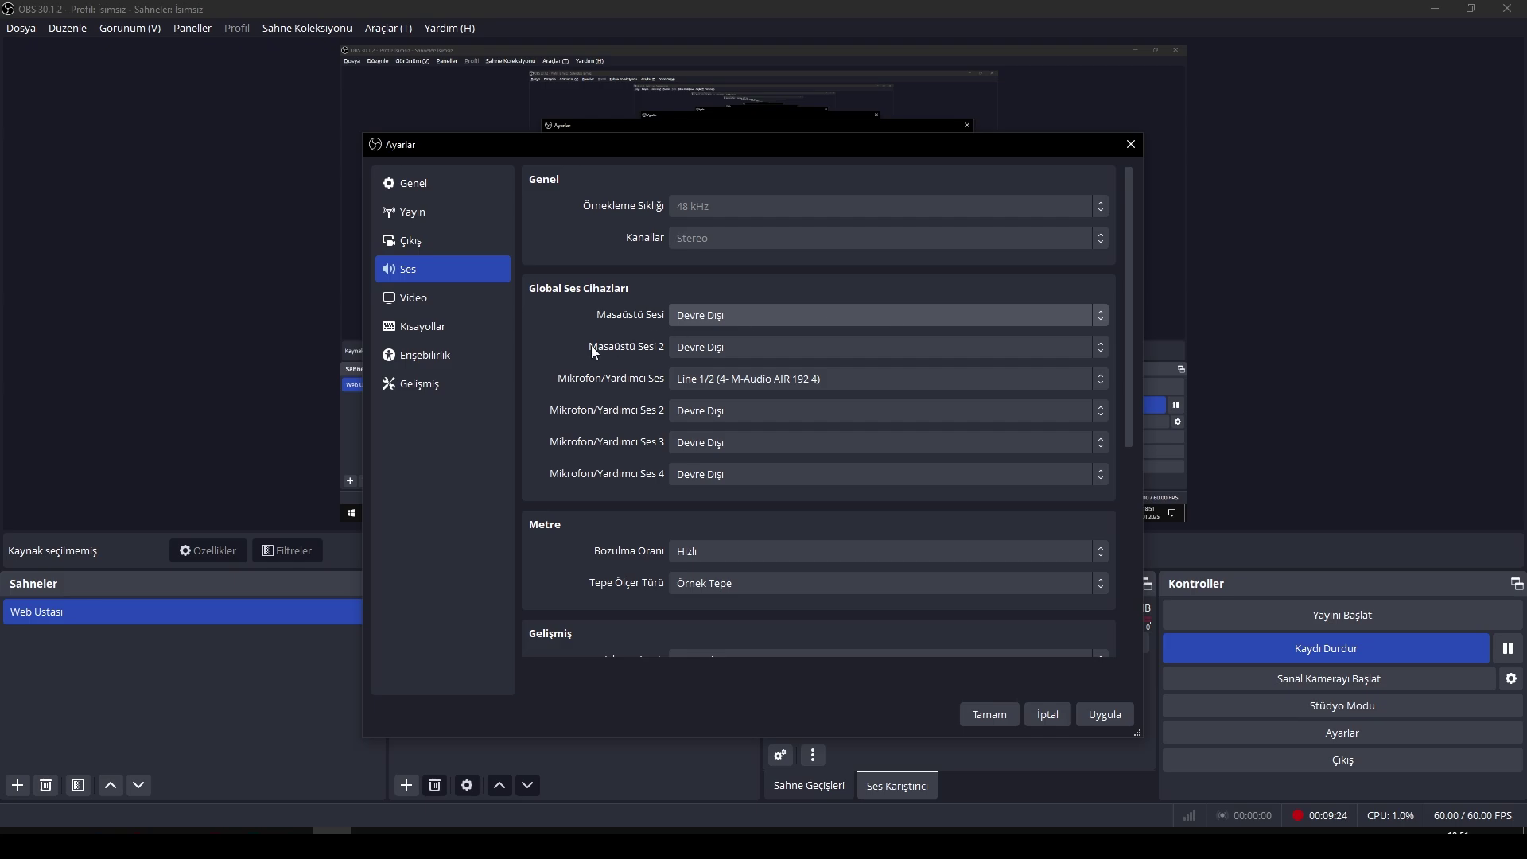
pyautogui.scroll(-5, 595, 353)
pyautogui.scroll(5, 593, 350)
# Set the desktop audio device to 24G2W1G3- (NVIDIA High Definition Audio), then apply and close the settings.
pyautogui.click(731, 313)
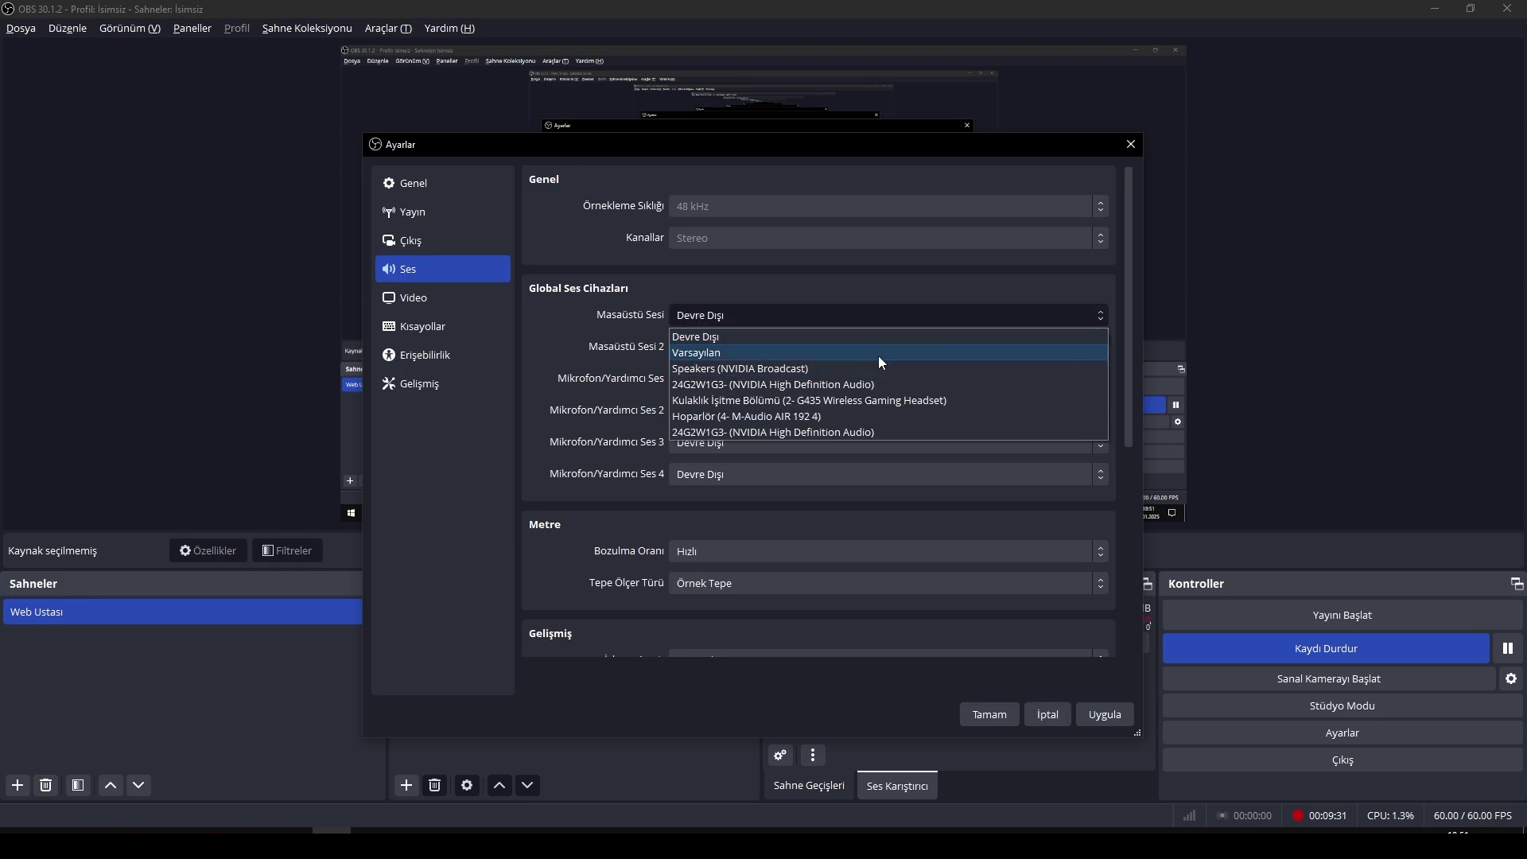
pyautogui.click(808, 385)
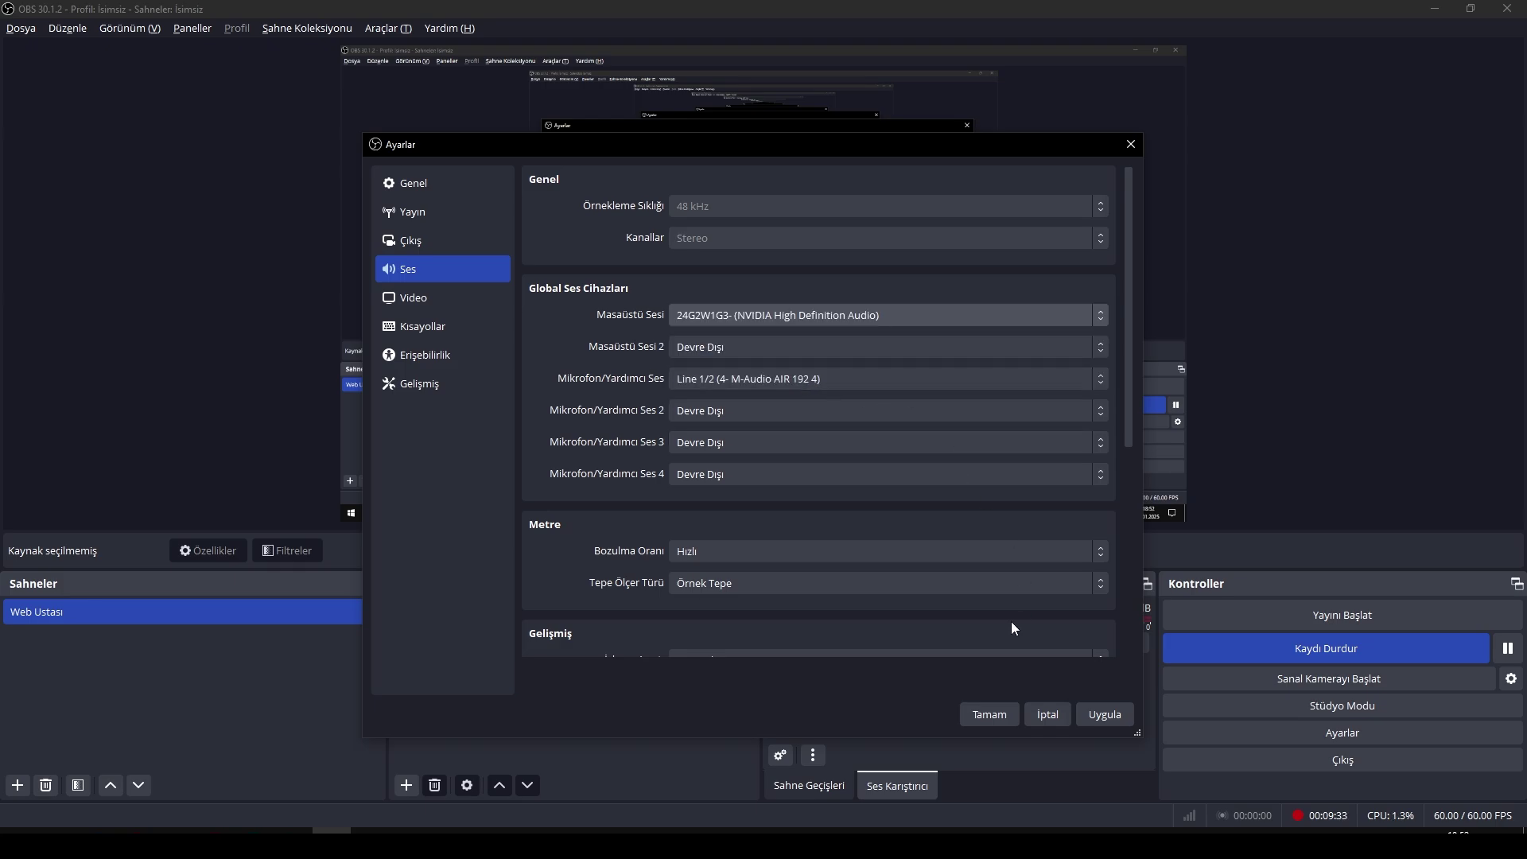
pyautogui.click(1105, 714)
pyautogui.click(990, 713)
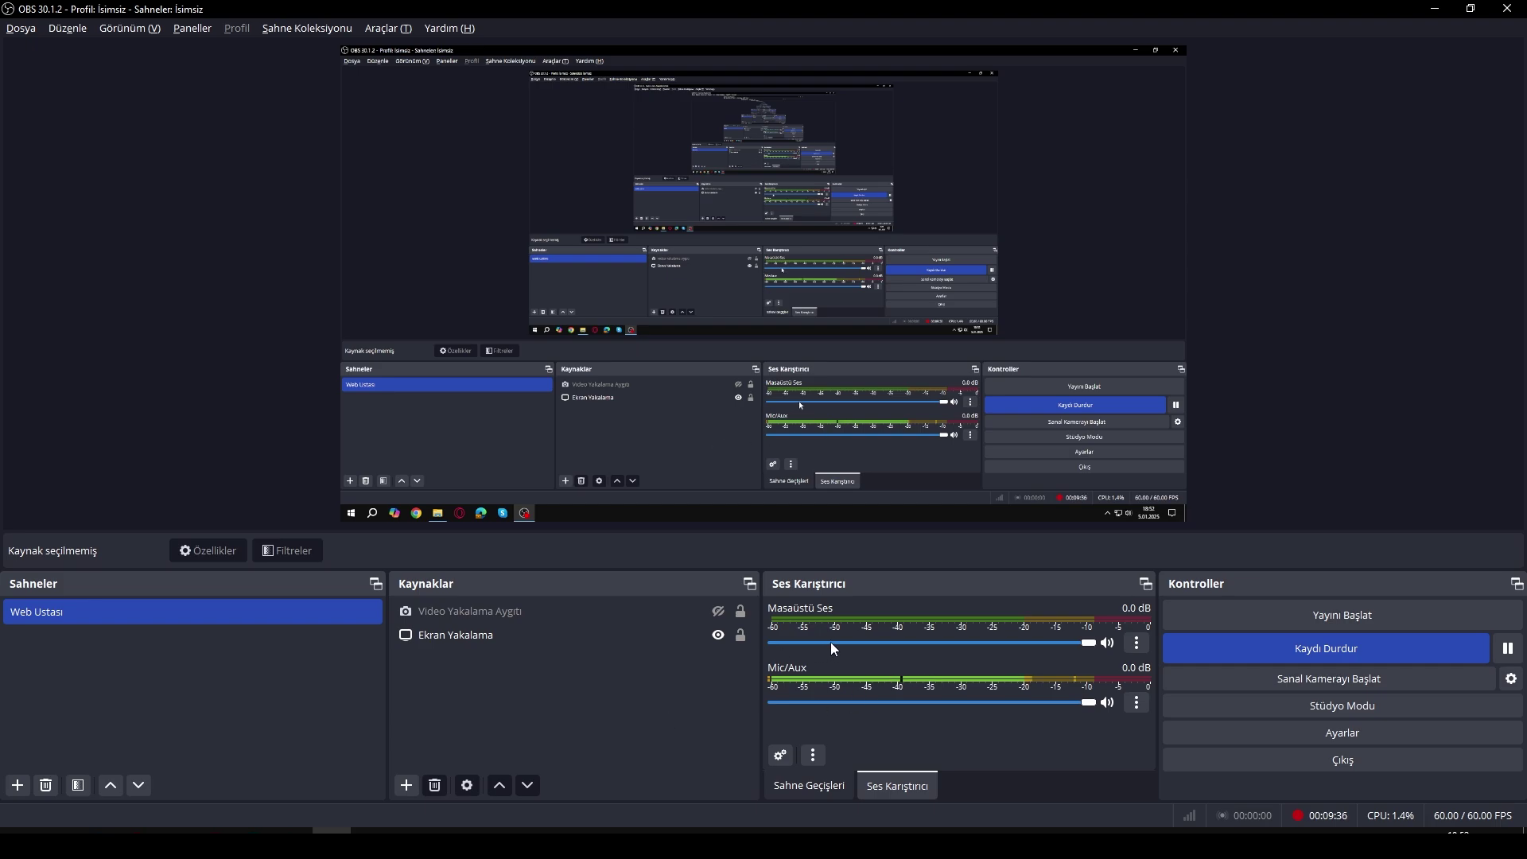
# Lower the desktop audio volume in the audio mixer to about -80.5 dB.
pyautogui.moveTo(1088, 643); pyautogui.dragTo(792, 650)
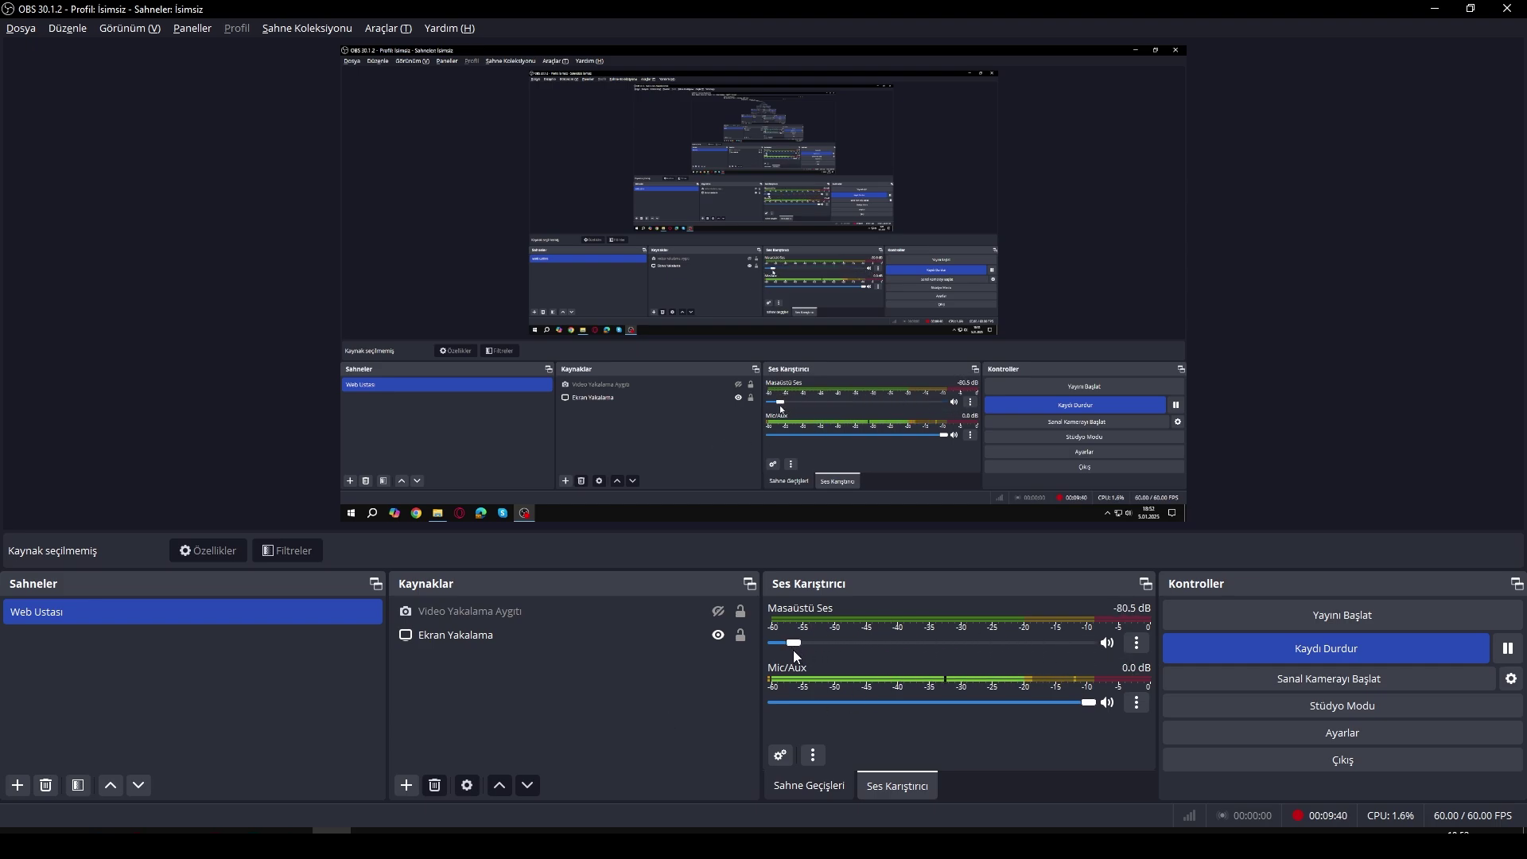